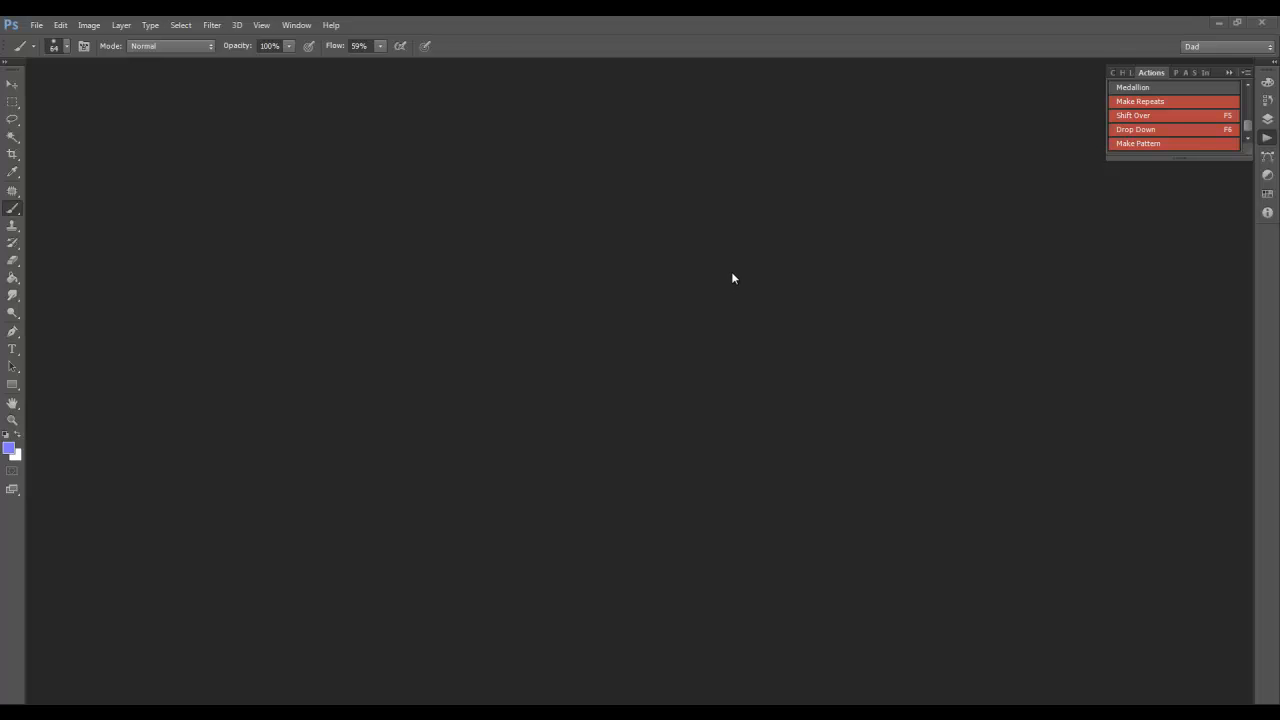
- Create a 500 × 500 pixel, 72 ppi RGB document with a white background and run the Make Repeats action on it
key("ctrl+n")
left_click(551, 257)
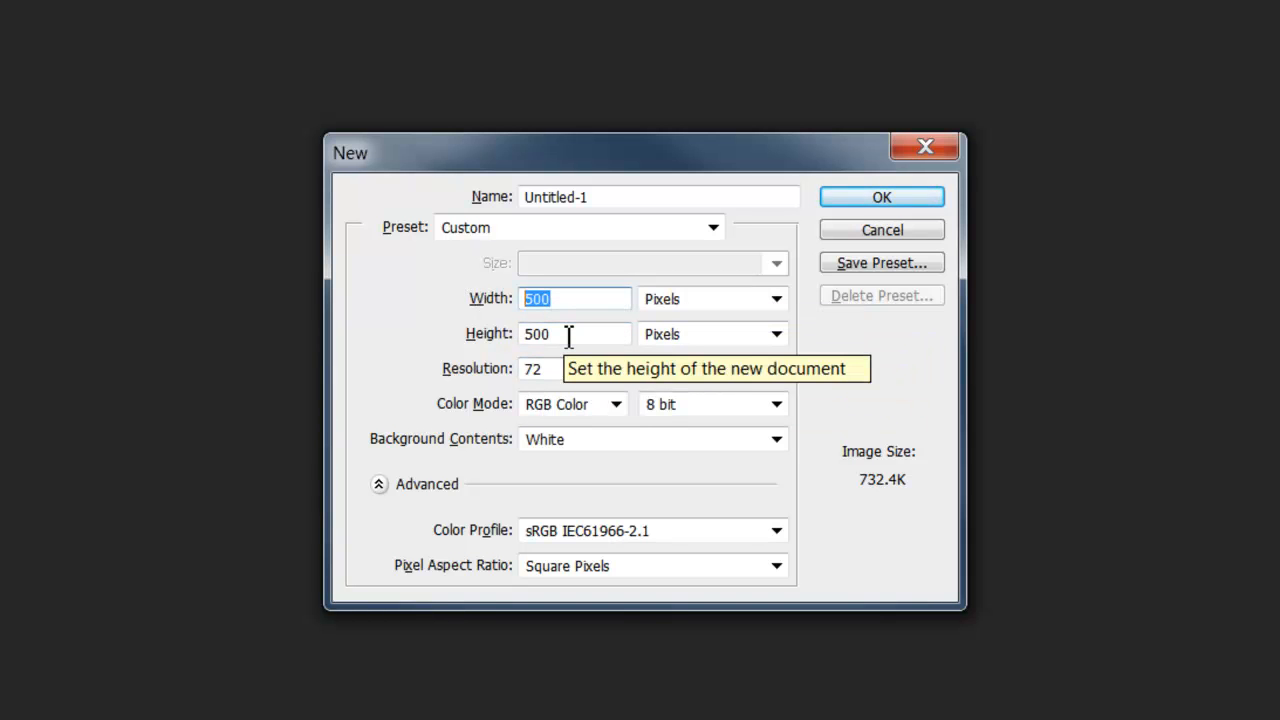
left_click(643, 446)
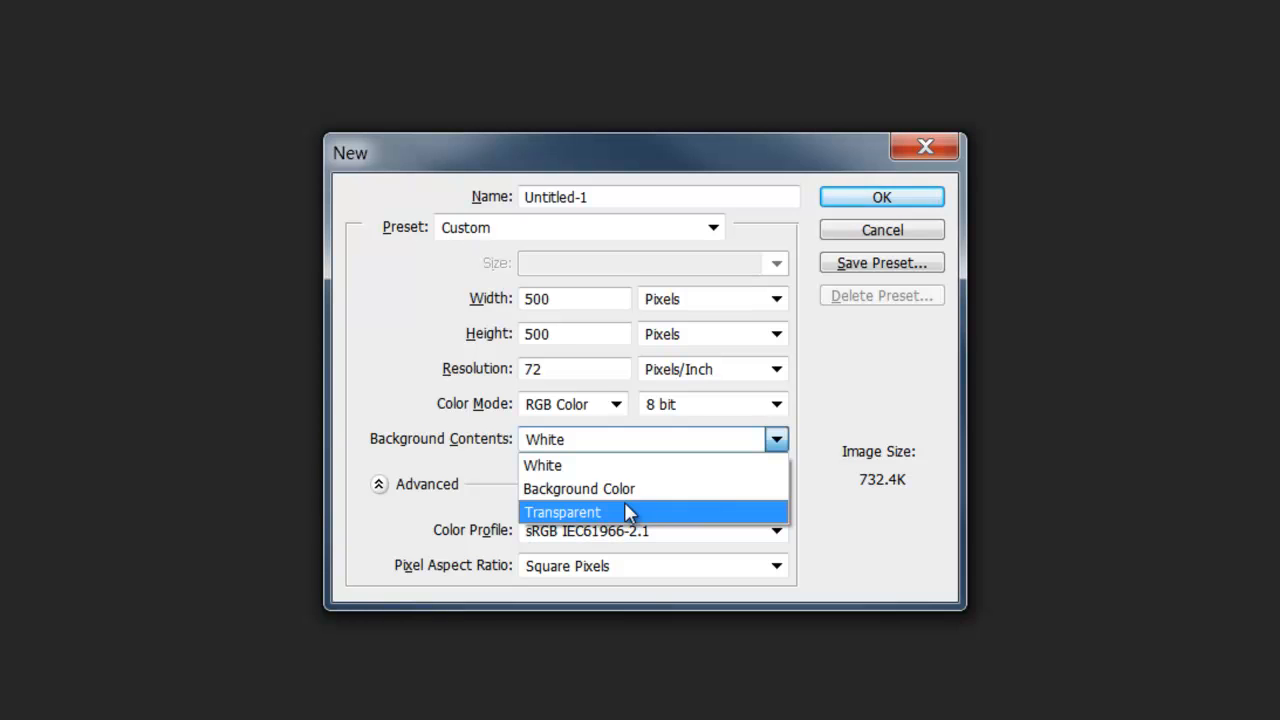
left_click(652, 464)
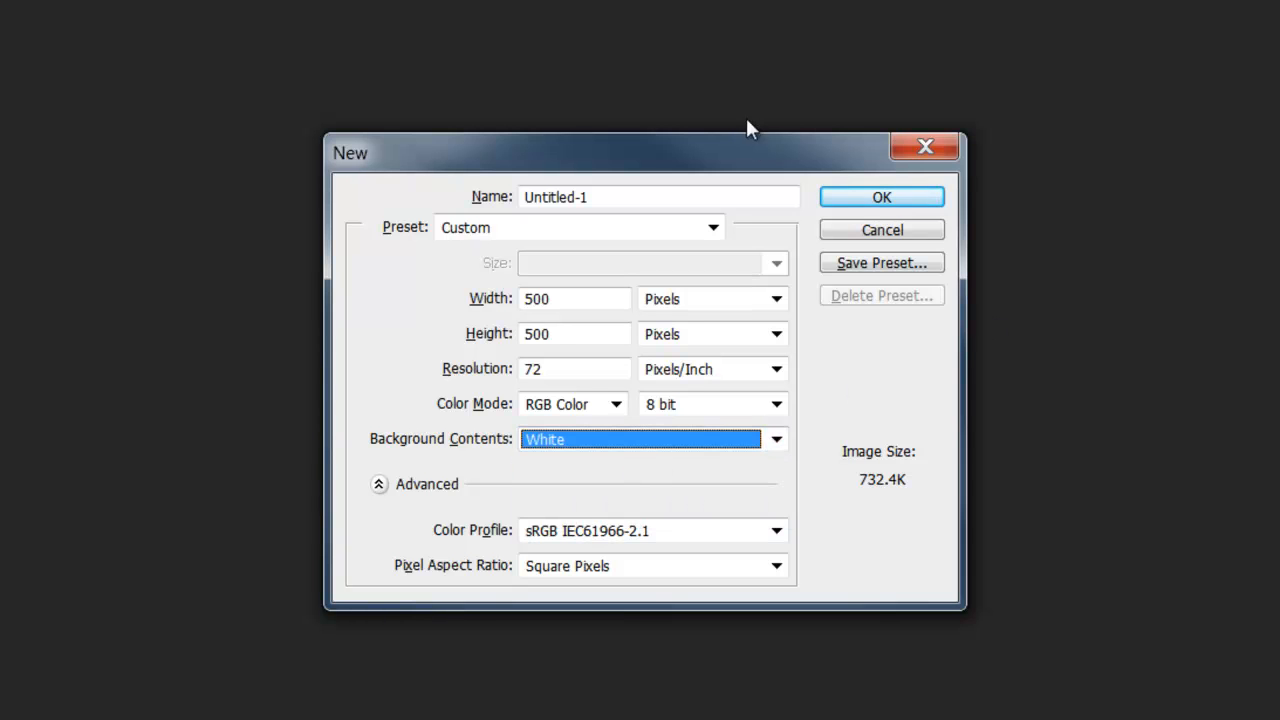
left_click(848, 197)
key("z")
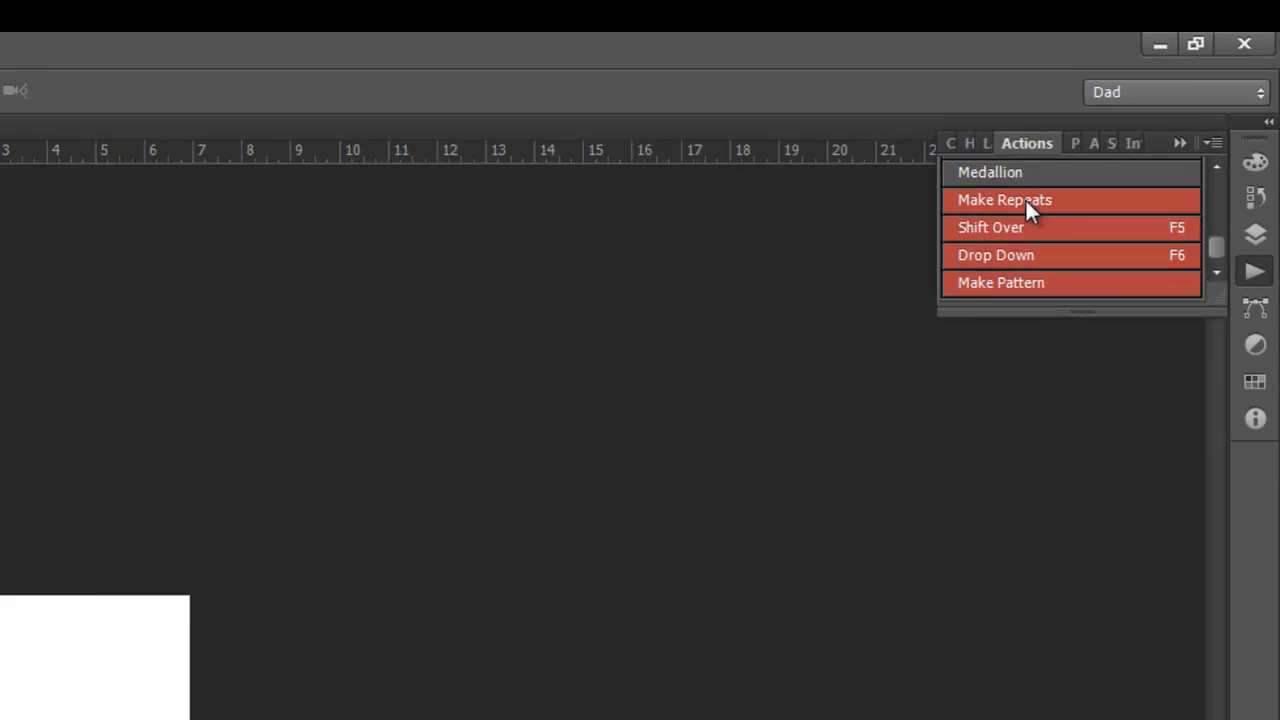
left_click(900, 298)
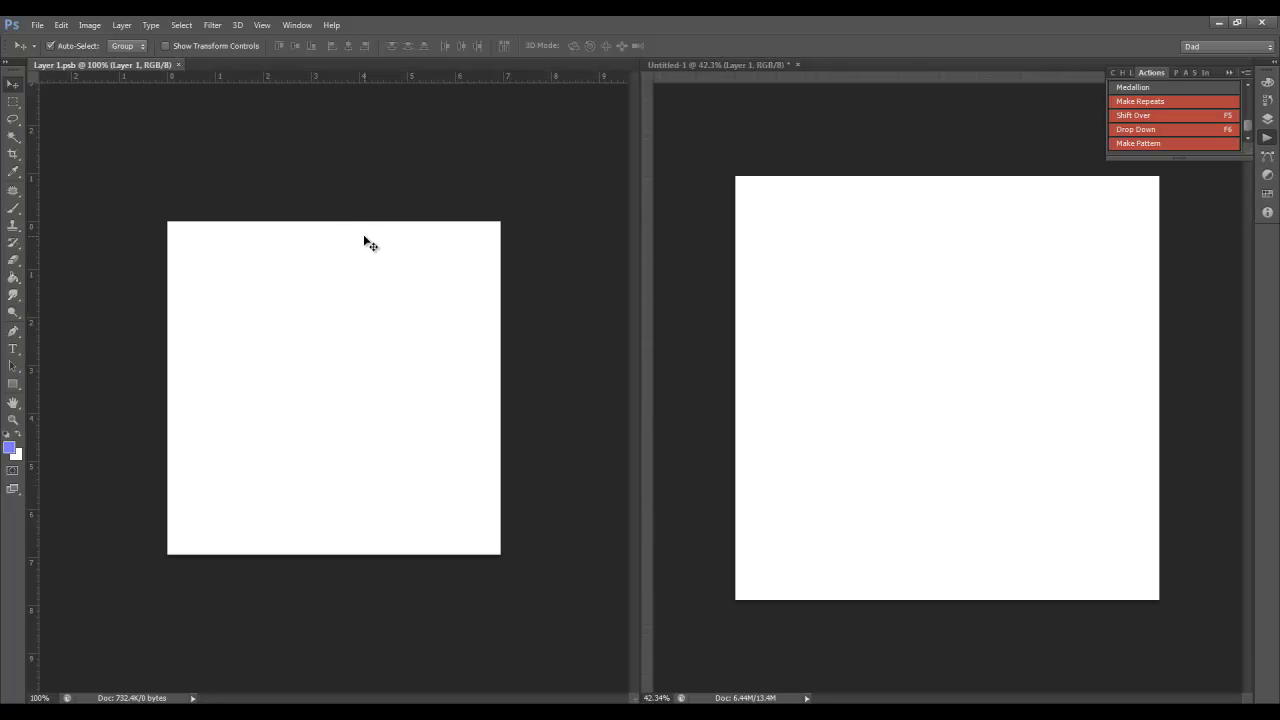
- Brush a wavy, 3-shaped outline in violet-blue on the blank Layer 1.psb tile and save it
left_click(13, 208)
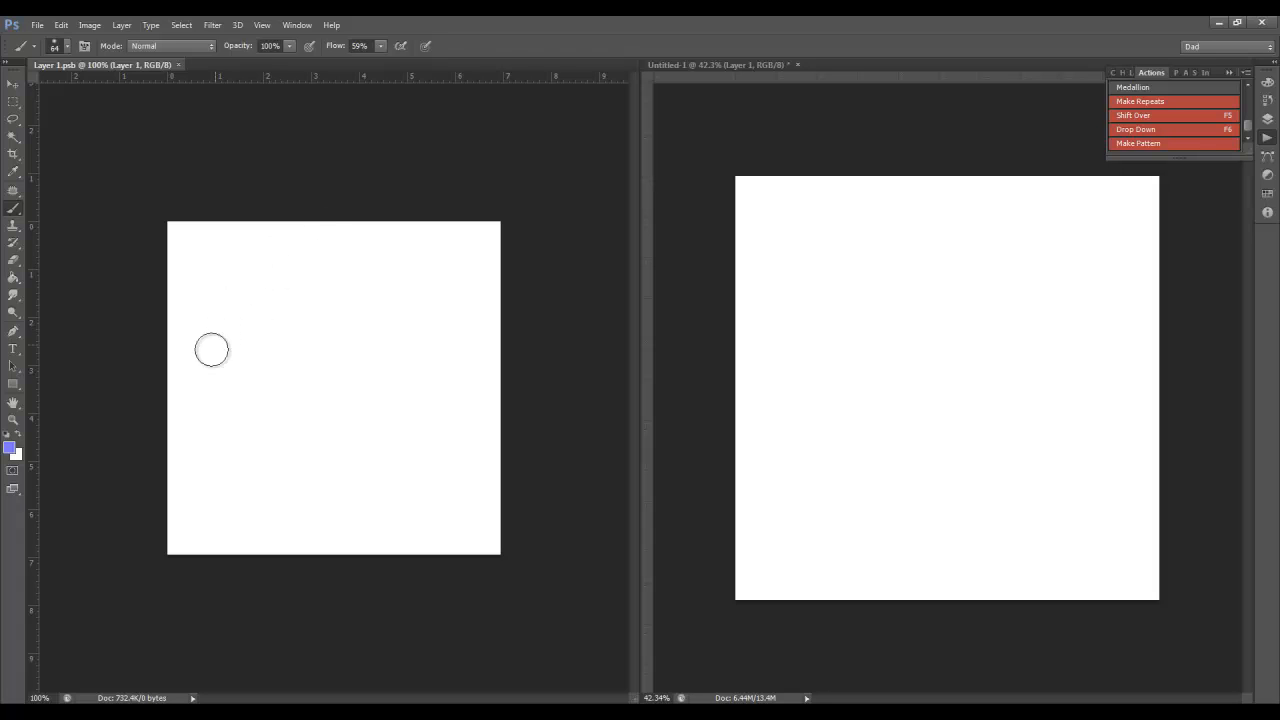
mouse_move(283, 308)
left_mouse_down()
mouse_move(354, 374)
mouse_move(304, 370)
mouse_move(261, 390)
mouse_move(295, 426)
mouse_move(368, 439)
mouse_move(361, 478)
mouse_move(304, 485)
mouse_move(279, 507)
mouse_move(335, 514)
mouse_move(431, 487)
mouse_move(446, 435)
mouse_move(411, 412)
mouse_move(438, 343)
mouse_move(400, 283)
mouse_move(313, 266)
mouse_move(268, 313)
left_mouse_up()
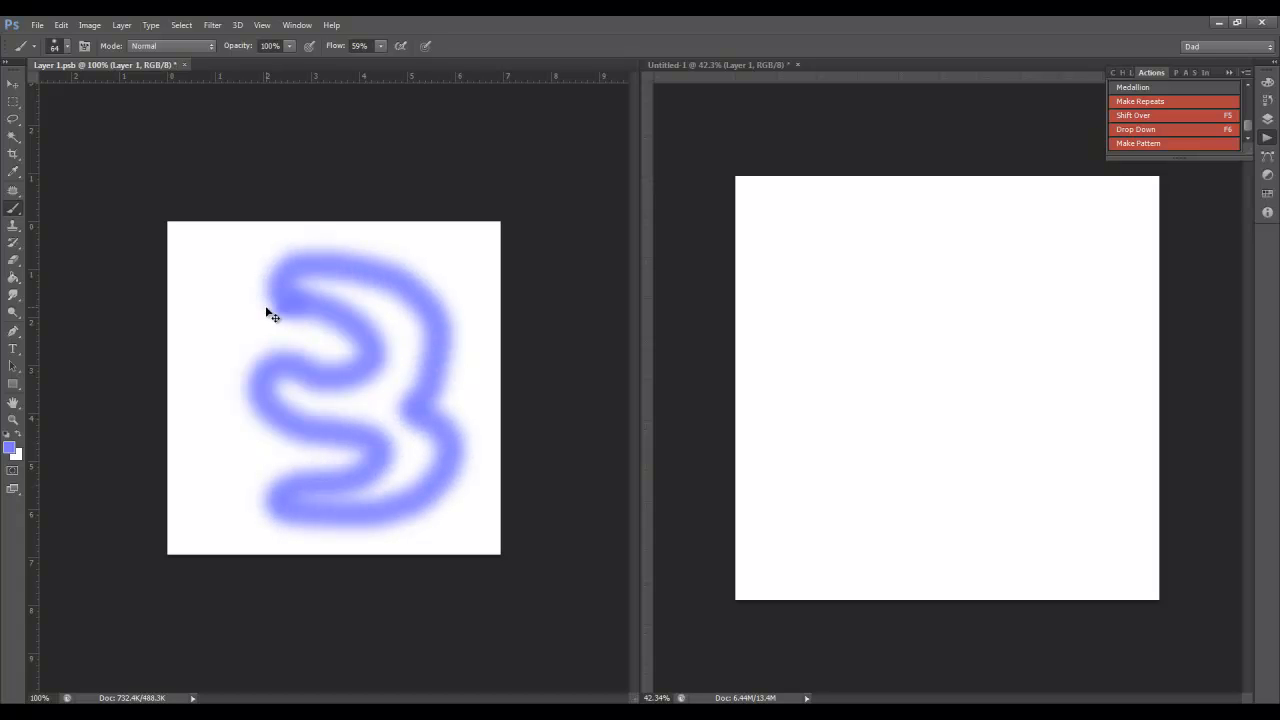
key("ctrl+s")
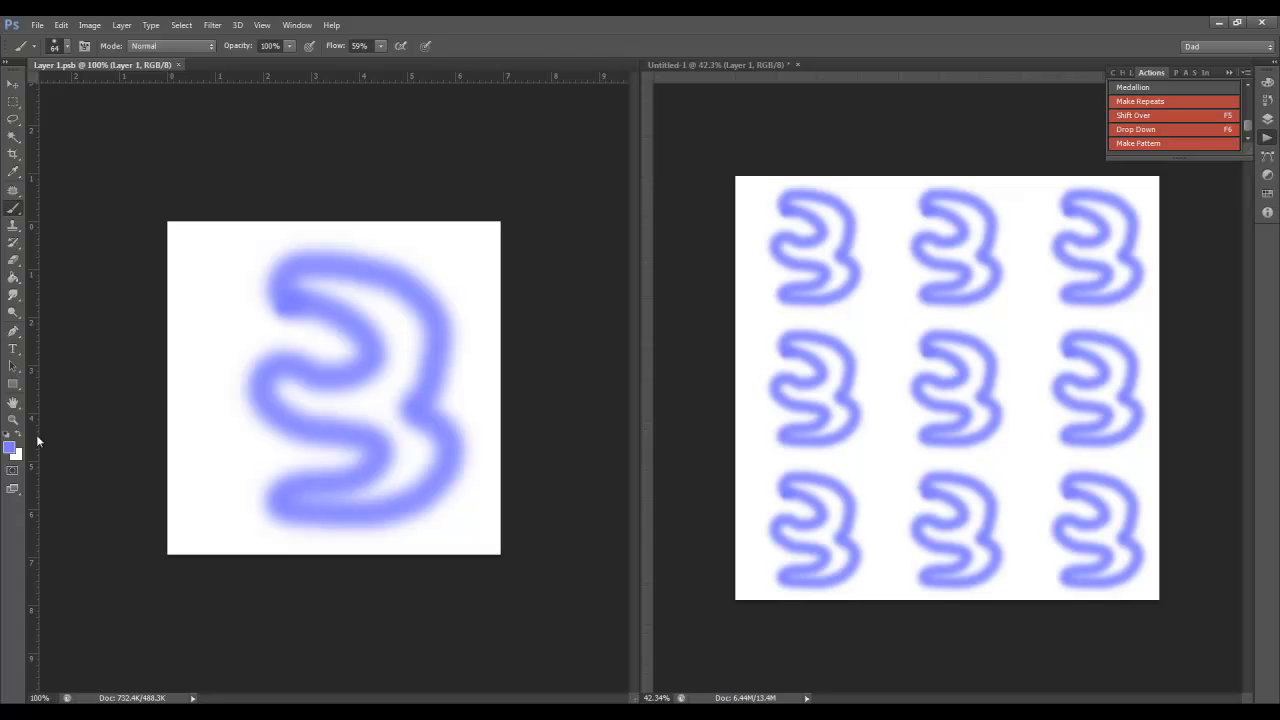
- Set the foreground color to coral pink (#ff7588) and brush in the inside of the 3-shaped outline
left_click(12, 446)
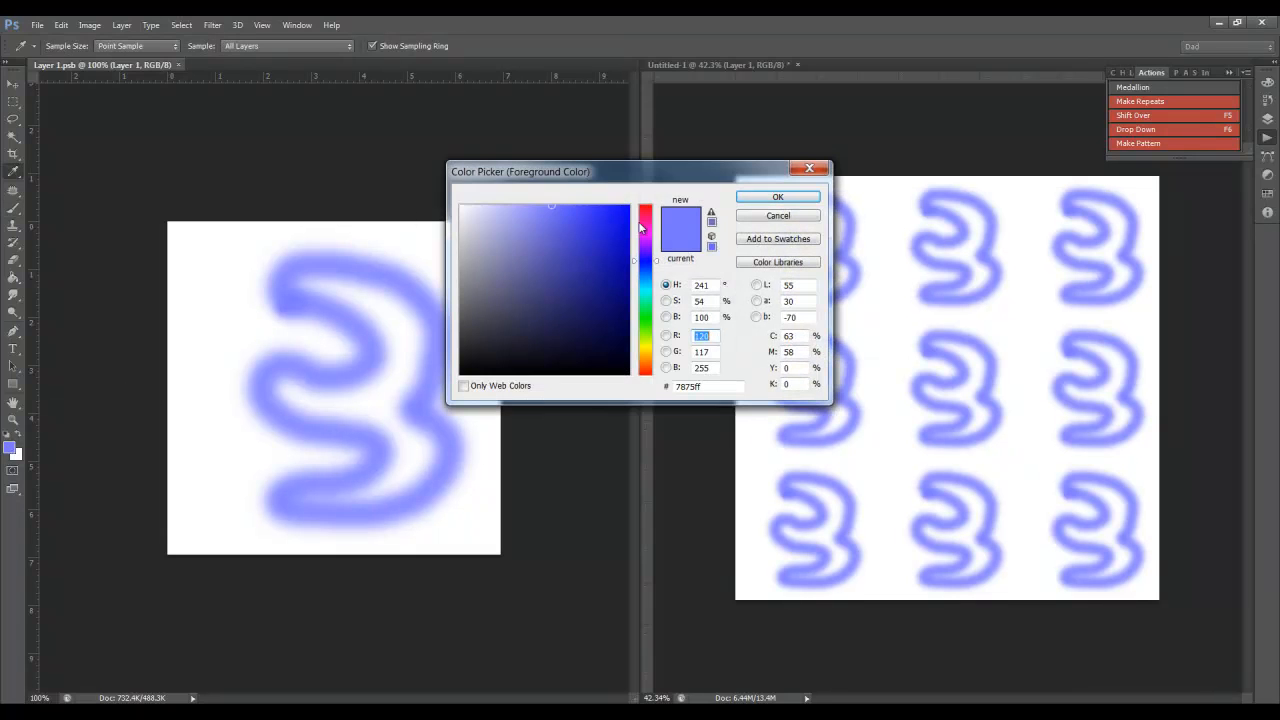
left_click(643, 213)
left_click(776, 198)
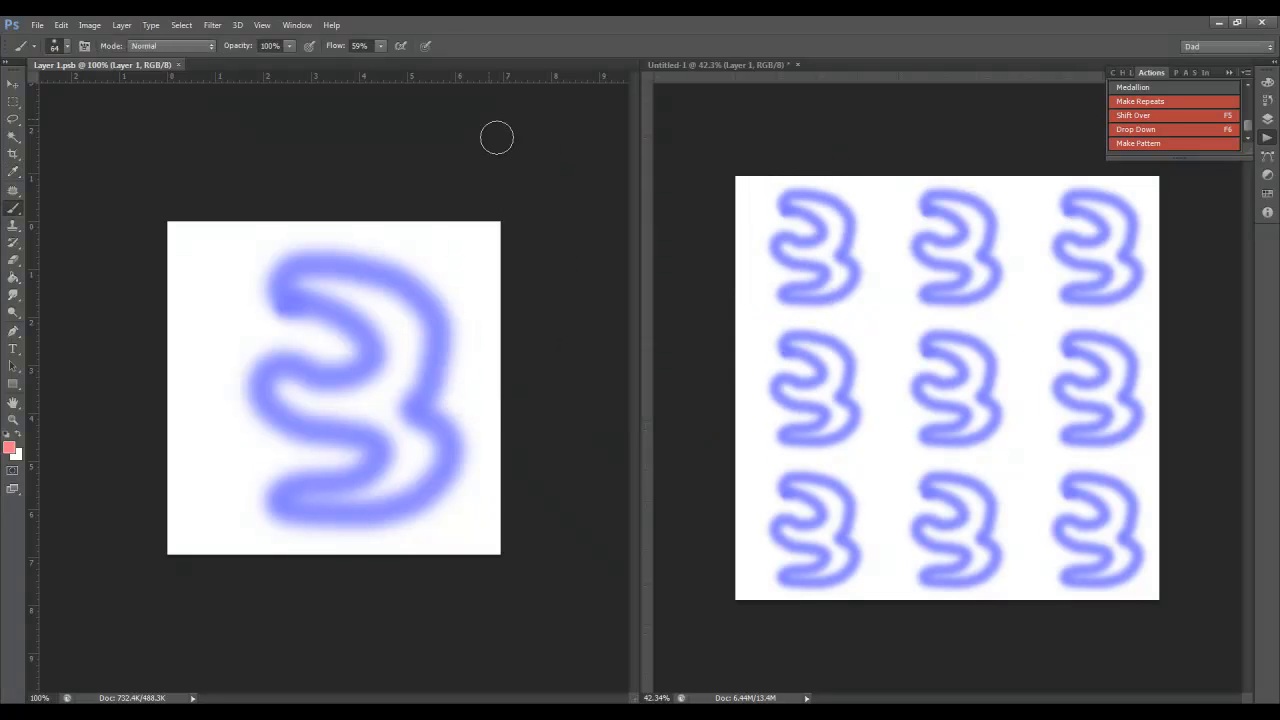
mouse_move(322, 286)
left_mouse_down()
mouse_move(391, 313)
mouse_move(413, 363)
mouse_move(362, 388)
mouse_move(292, 392)
mouse_move(352, 406)
mouse_move(403, 381)
mouse_move(371, 316)
mouse_move(361, 311)
mouse_move(400, 370)
mouse_move(380, 397)
mouse_move(419, 459)
mouse_move(367, 486)
mouse_move(407, 454)
mouse_move(374, 424)
mouse_move(404, 449)
mouse_move(385, 496)
mouse_move(302, 506)
mouse_move(380, 484)
mouse_move(396, 436)
mouse_move(373, 409)
mouse_move(404, 413)
mouse_move(420, 453)
mouse_move(384, 488)
mouse_move(393, 466)
mouse_move(373, 432)
mouse_move(296, 395)
mouse_move(347, 399)
mouse_move(388, 383)
mouse_move(369, 311)
left_mouse_up()
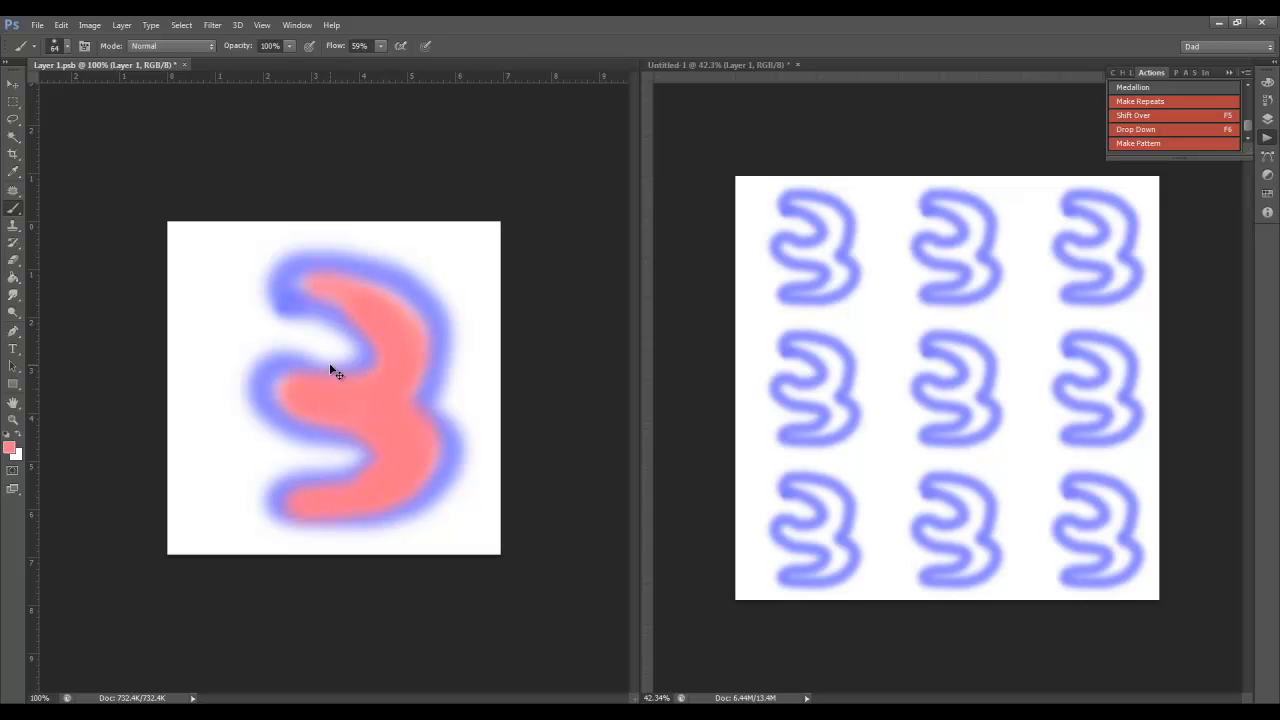
- Change the foreground color to light green and paint the area along the open side of the 3, including its notches
left_click(10, 447)
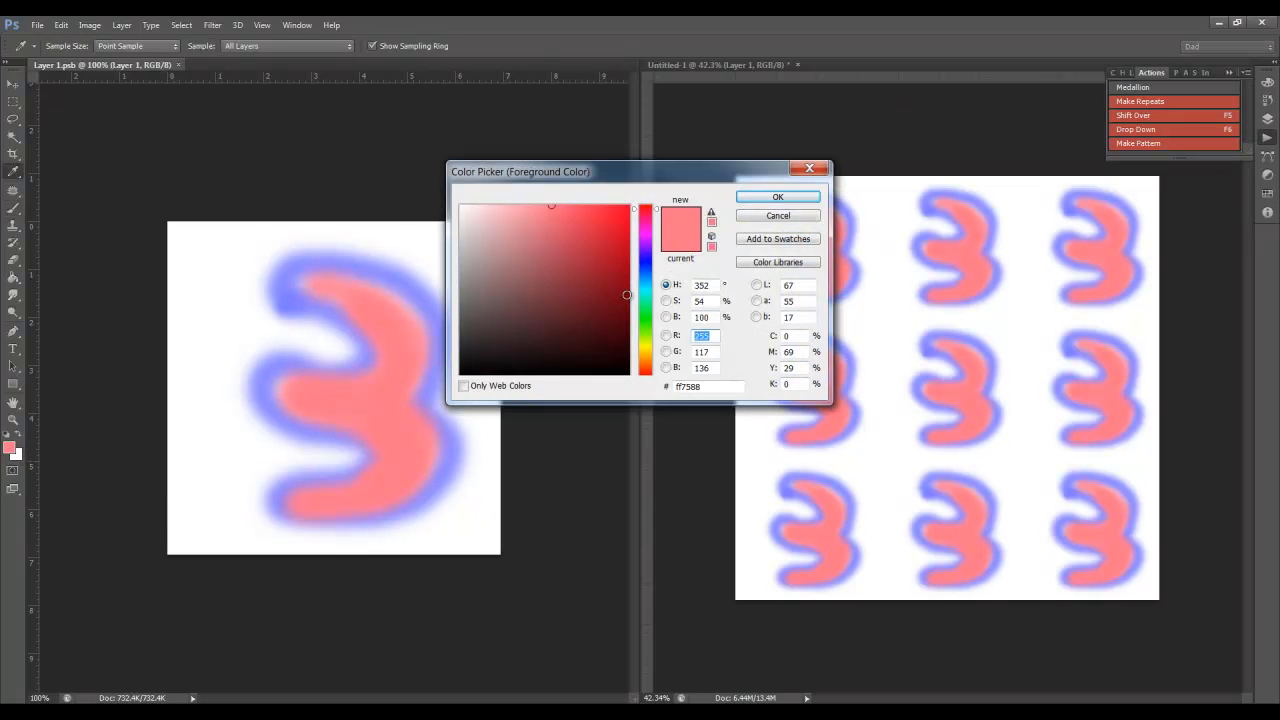
left_click(645, 315)
left_click(775, 198)
key("b")
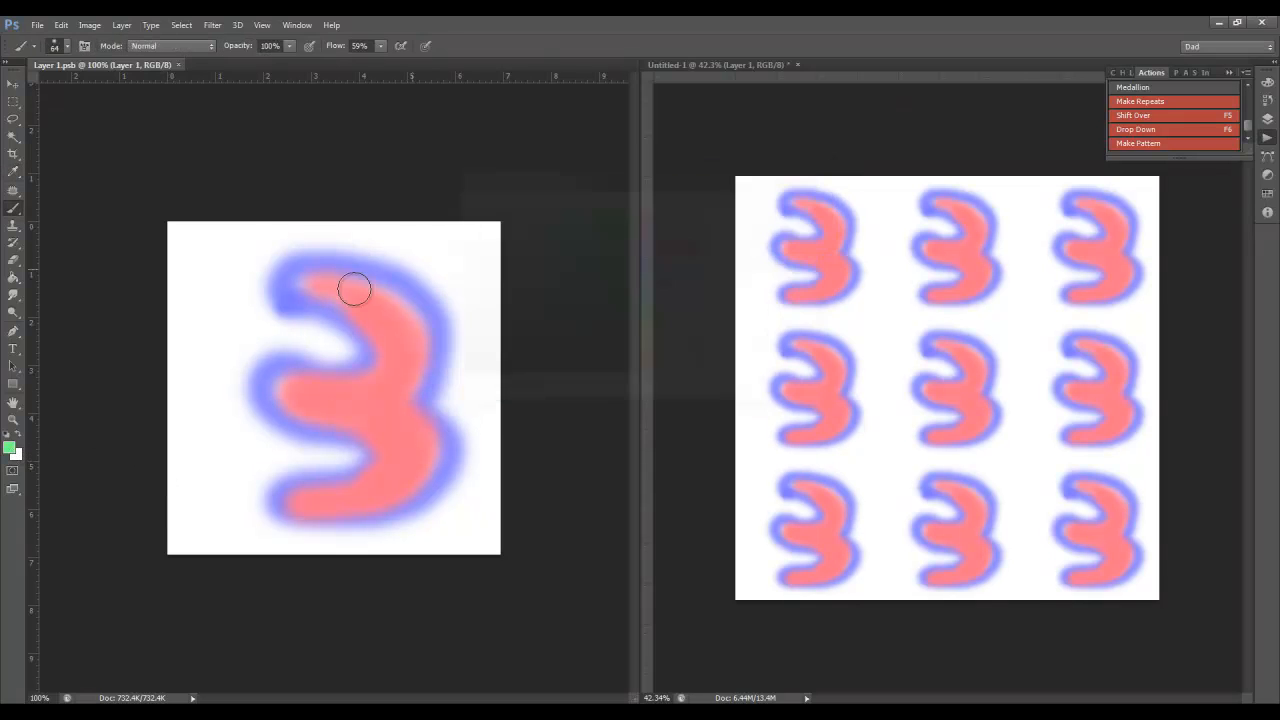
mouse_move(314, 331)
left_mouse_down()
mouse_move(342, 352)
mouse_move(262, 310)
mouse_move(266, 276)
mouse_move(243, 390)
mouse_move(280, 441)
mouse_move(334, 465)
mouse_move(261, 466)
mouse_move(261, 498)
mouse_move(225, 378)
mouse_move(250, 322)
mouse_move(258, 450)
mouse_move(235, 429)
mouse_move(247, 311)
mouse_move(240, 398)
left_mouse_up()
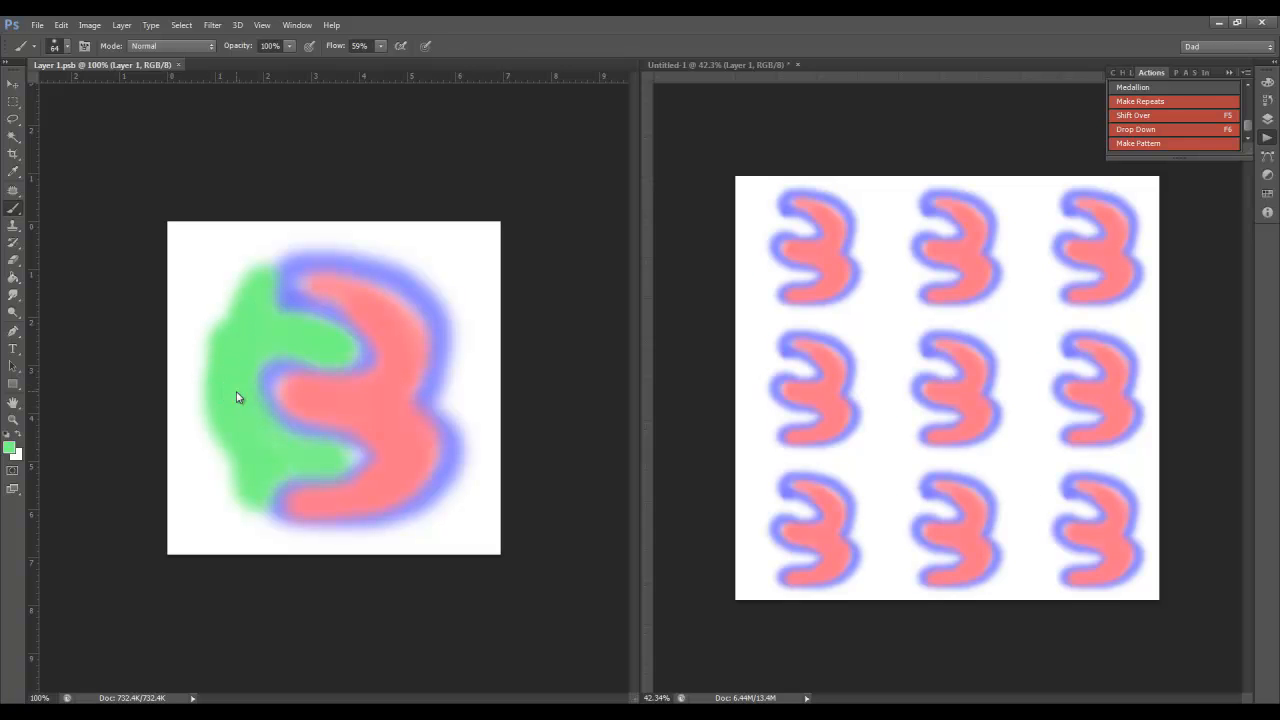
- Set the foreground color to yellow (#fff475), paint a stroke along the outer curve of the 3, and save the tile
left_click(11, 447)
left_click(645, 349)
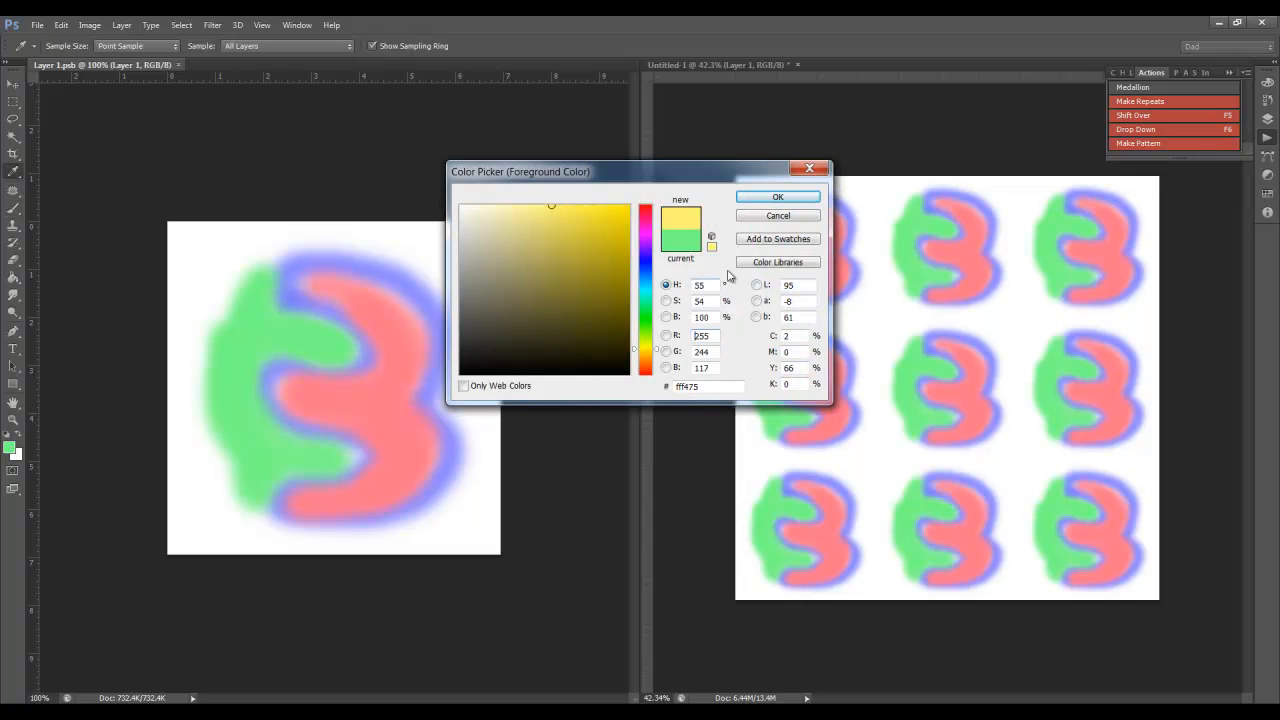
left_click(766, 199)
mouse_move(387, 263)
left_mouse_down()
mouse_move(418, 269)
mouse_move(452, 321)
mouse_move(437, 392)
mouse_move(458, 424)
mouse_move(460, 470)
mouse_move(406, 517)
left_mouse_up()
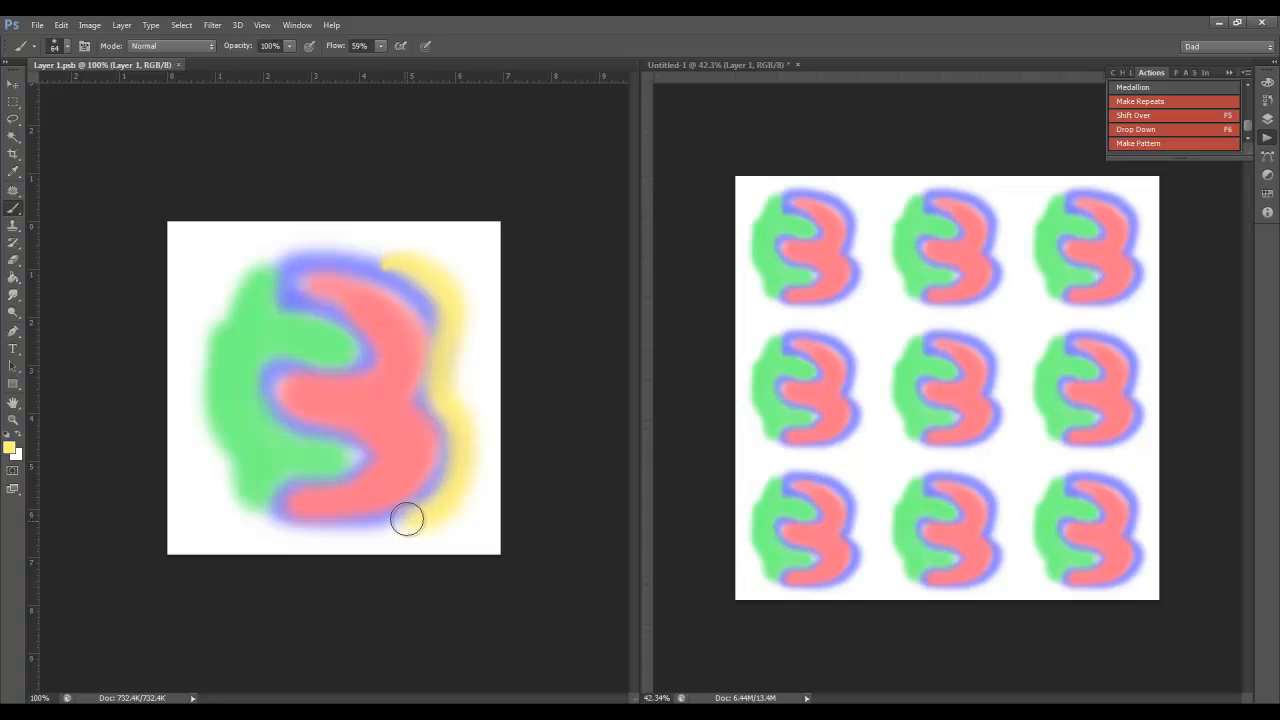
key("ctrl+s")
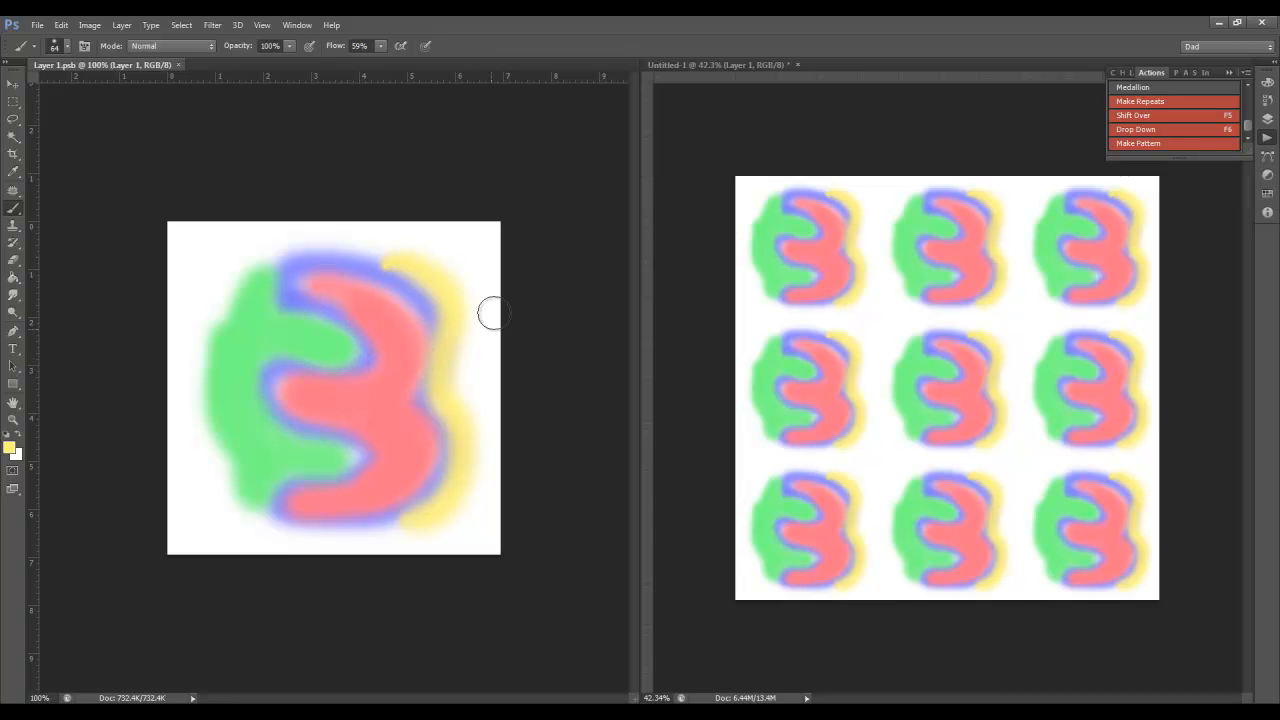
- Offset the tile with the Shift Over action, paint the white vertical gap magenta (#f000ff), and save
left_click(1149, 115)
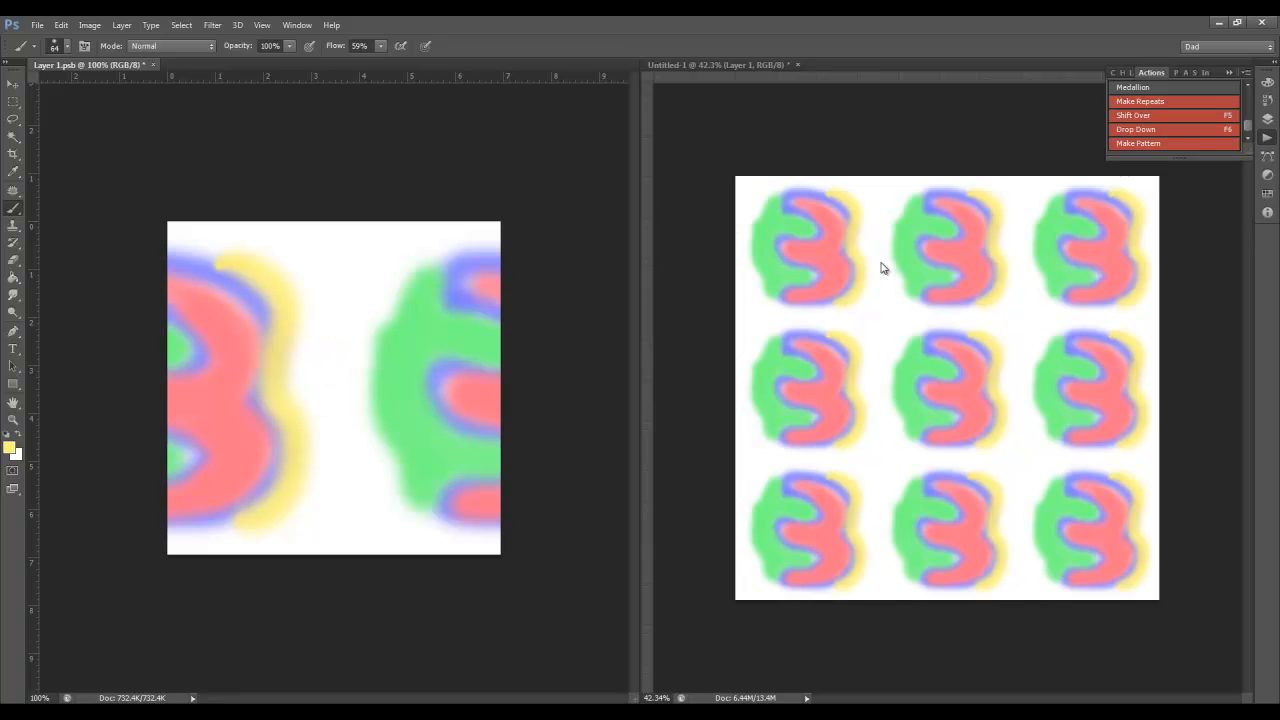
left_click(13, 450)
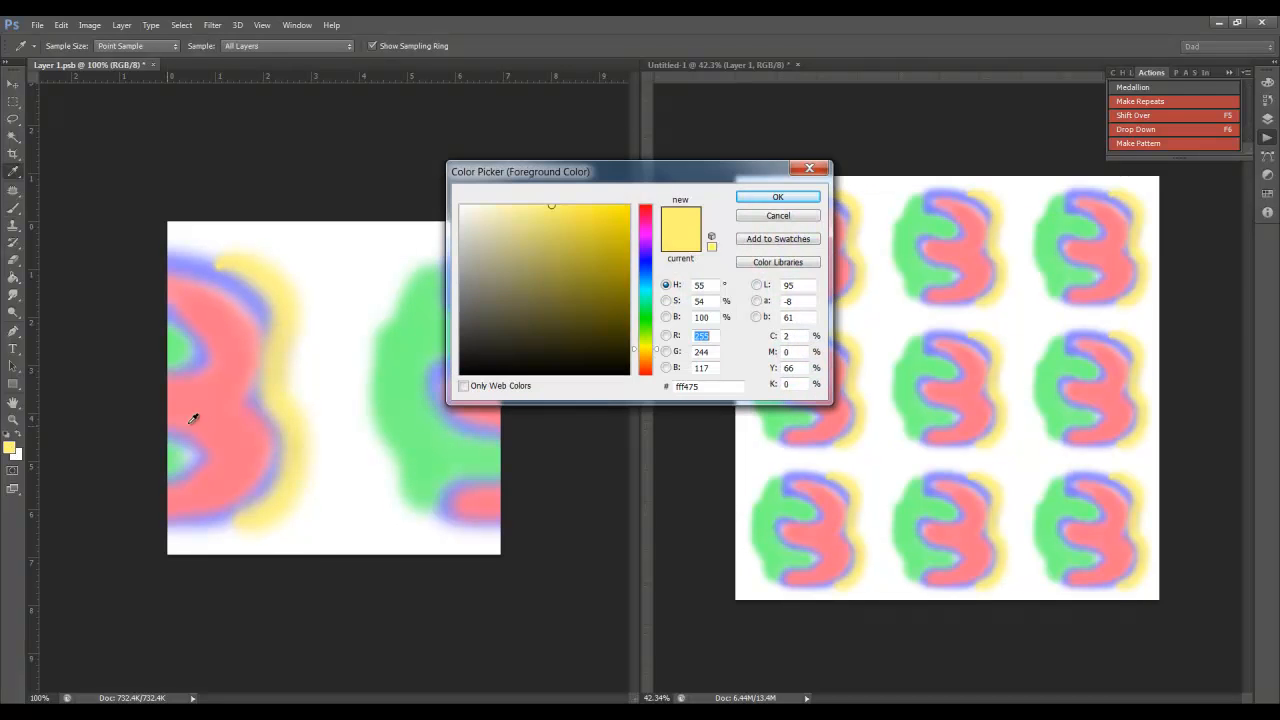
left_click(650, 238)
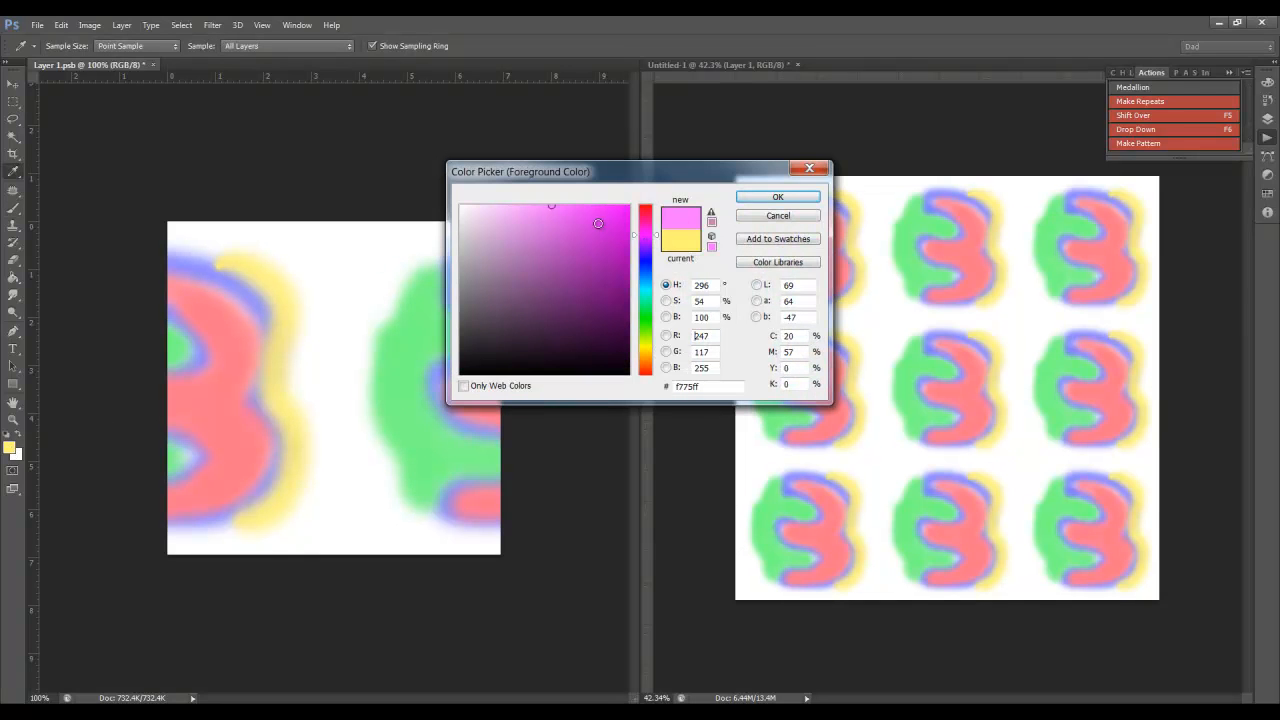
left_click_drag(598, 223, 629, 205)
left_click(777, 197)
mouse_move(315, 292)
left_mouse_down()
mouse_move(300, 366)
mouse_move(320, 423)
mouse_move(346, 351)
mouse_move(369, 363)
mouse_move(351, 314)
mouse_move(289, 263)
mouse_move(367, 283)
mouse_move(364, 357)
left_mouse_up()
mouse_move(312, 308)
left_mouse_down()
mouse_move(309, 357)
mouse_move(349, 411)
mouse_move(358, 403)
mouse_move(380, 497)
mouse_move(342, 466)
mouse_move(303, 502)
mouse_move(324, 490)
mouse_move(358, 516)
mouse_move(404, 503)
left_mouse_up()
key("ctrl+s")
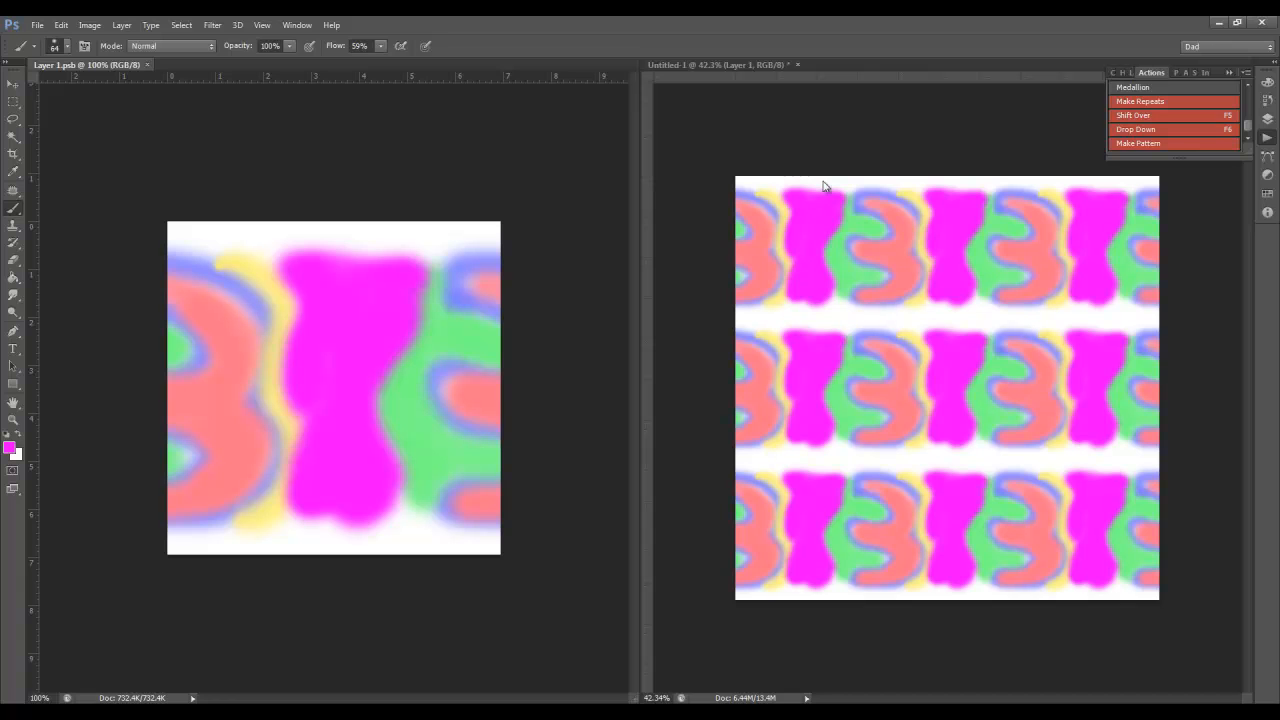
- Offset the tile with the Drop Down action, cover the white horizontal gap with pure blue brush strokes, and save
left_click(1138, 130)
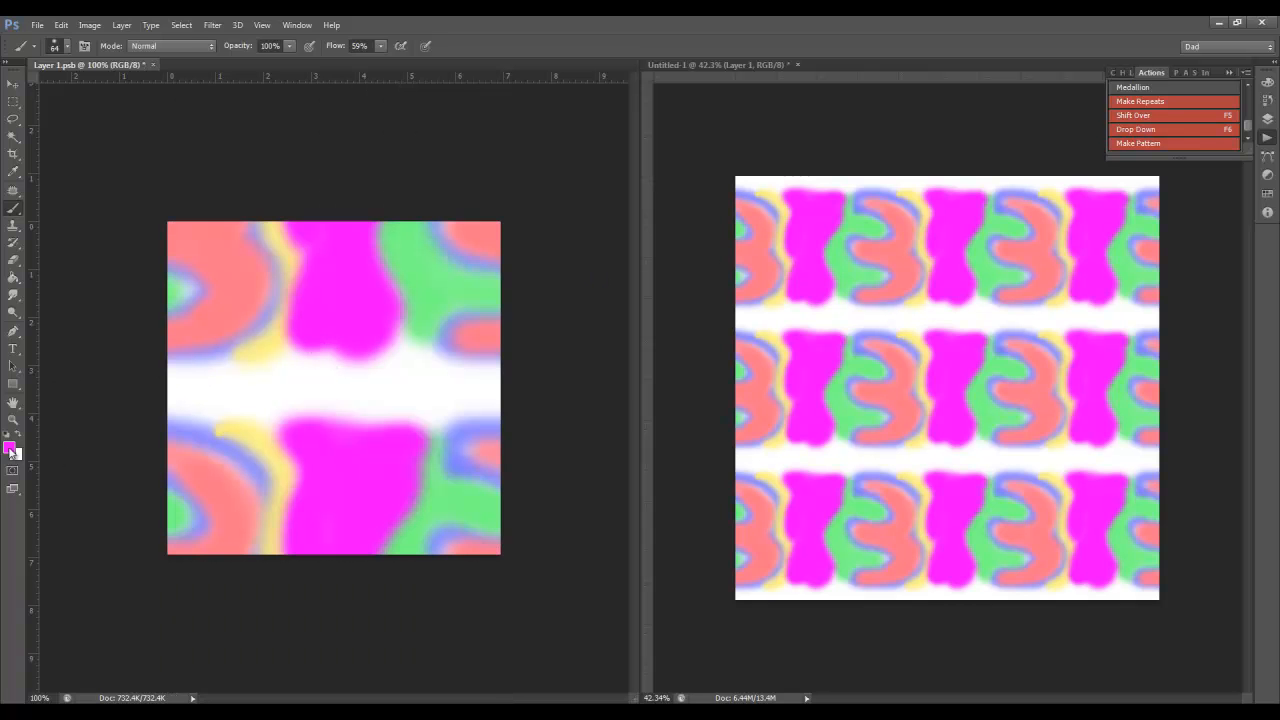
left_click(10, 448)
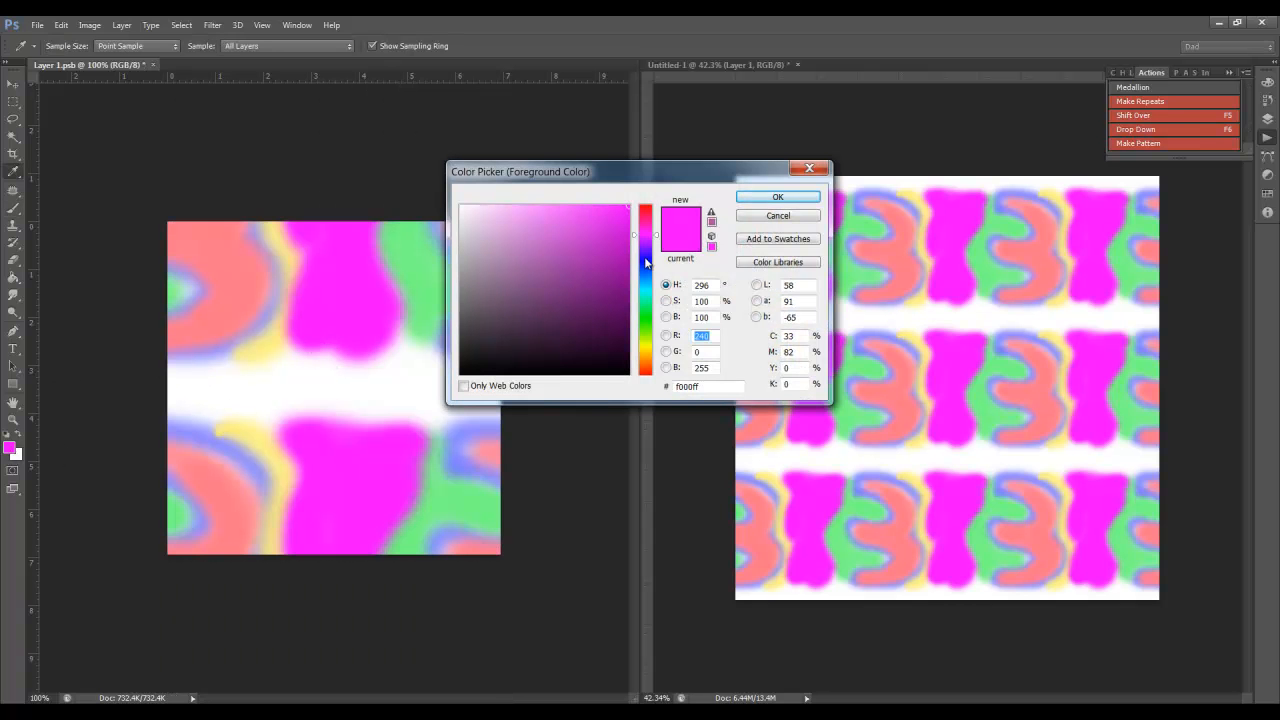
left_click(645, 262)
left_click(778, 196)
mouse_move(430, 361)
left_mouse_down()
mouse_move(412, 417)
mouse_move(396, 416)
mouse_move(374, 372)
mouse_move(383, 387)
mouse_move(350, 365)
mouse_move(155, 361)
mouse_move(176, 416)
mouse_move(470, 424)
mouse_move(493, 394)
mouse_move(440, 400)
left_mouse_up()
mouse_move(257, 380)
left_mouse_down()
mouse_move(183, 393)
mouse_move(245, 404)
mouse_move(219, 408)
mouse_move(308, 385)
mouse_move(334, 396)
mouse_move(340, 332)
mouse_move(346, 496)
mouse_move(350, 448)
left_mouse_up()
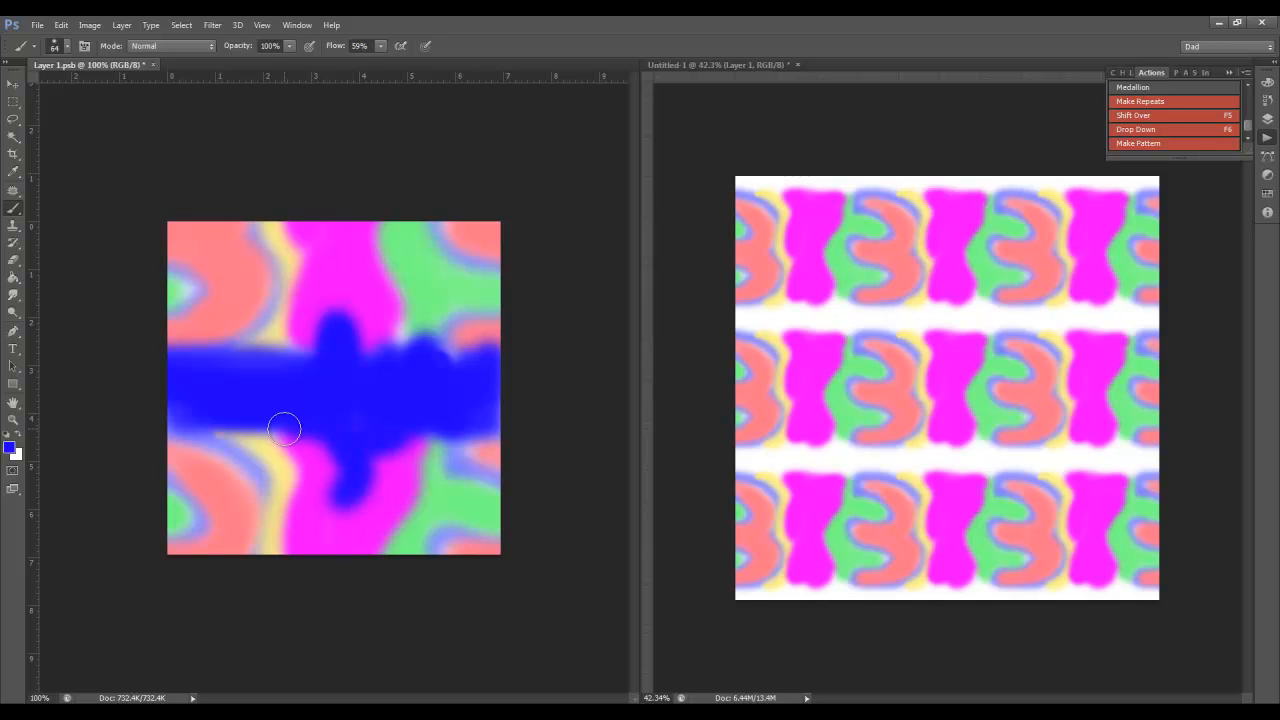
key("ctrl+s")
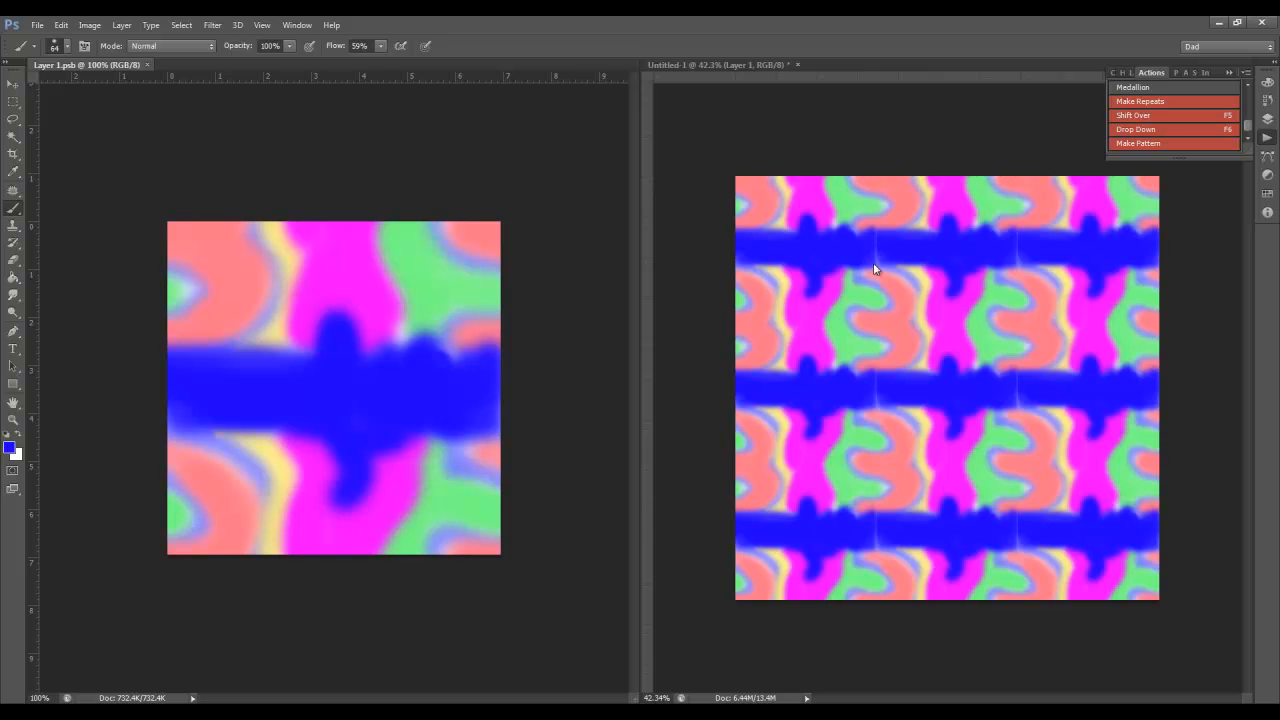
- Offset the tile with Shift Over and paint over the vertical seam in the blue band with coral sampled from the artwork
scroll(870, 200, "up", 5)
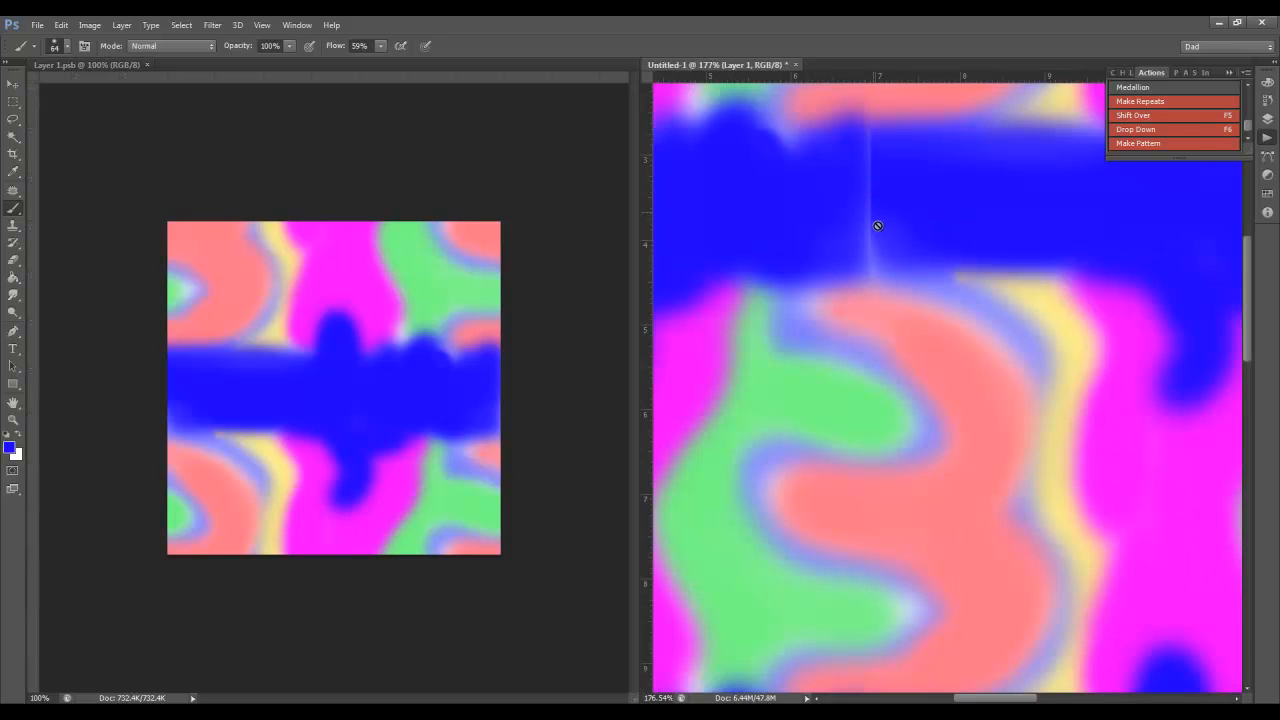
scroll(904, 368, "down", 6)
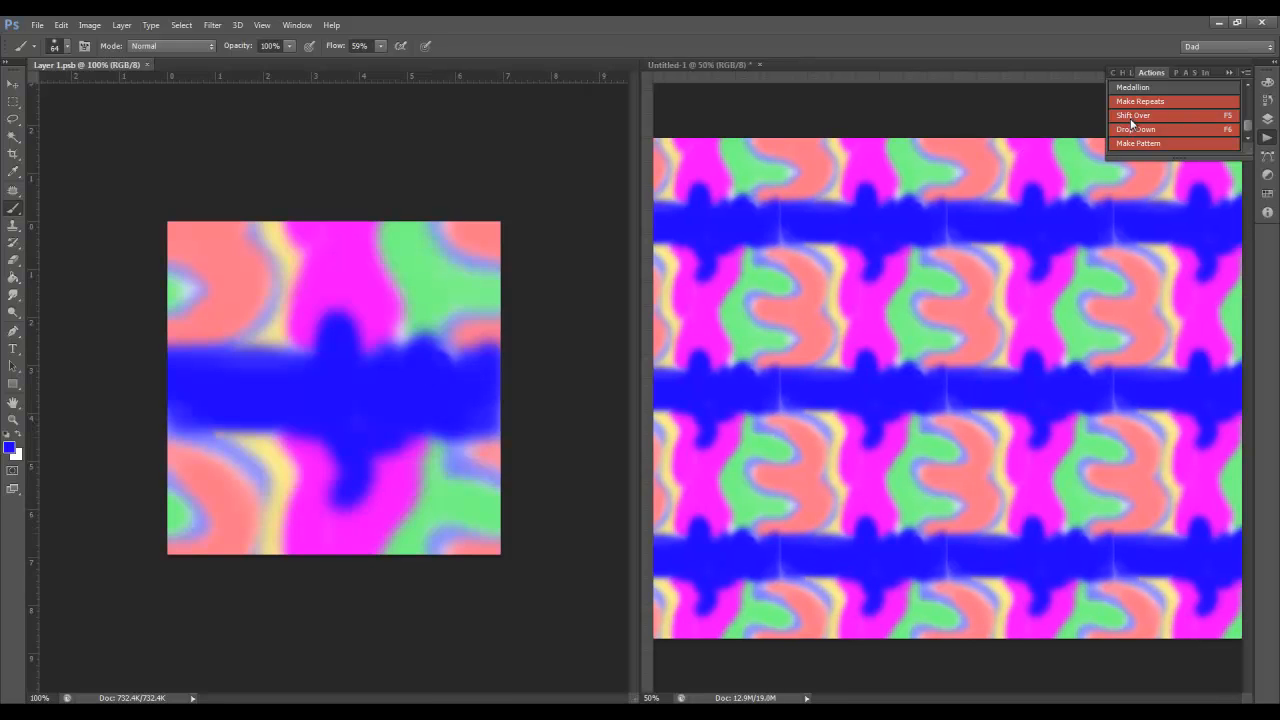
left_click(1131, 120)
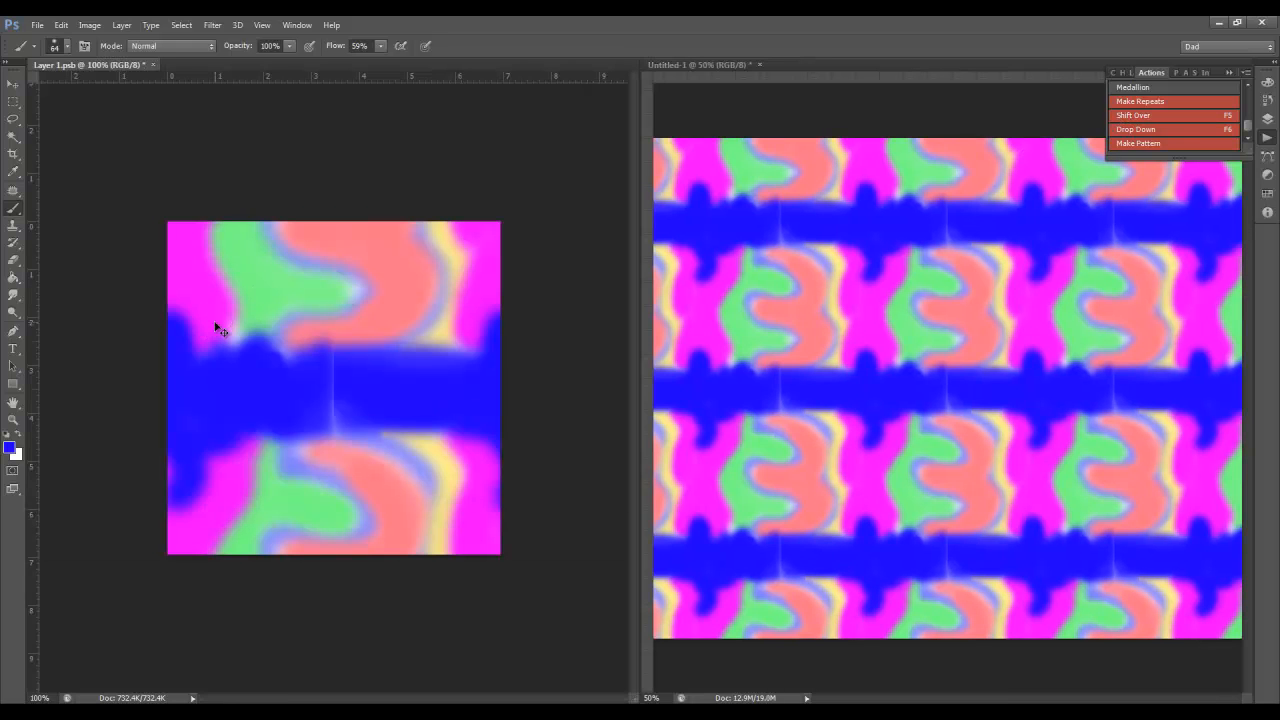
left_click(311, 326, "alt")
mouse_move(311, 334)
left_mouse_down()
mouse_move(343, 381)
mouse_move(404, 386)
left_mouse_up()
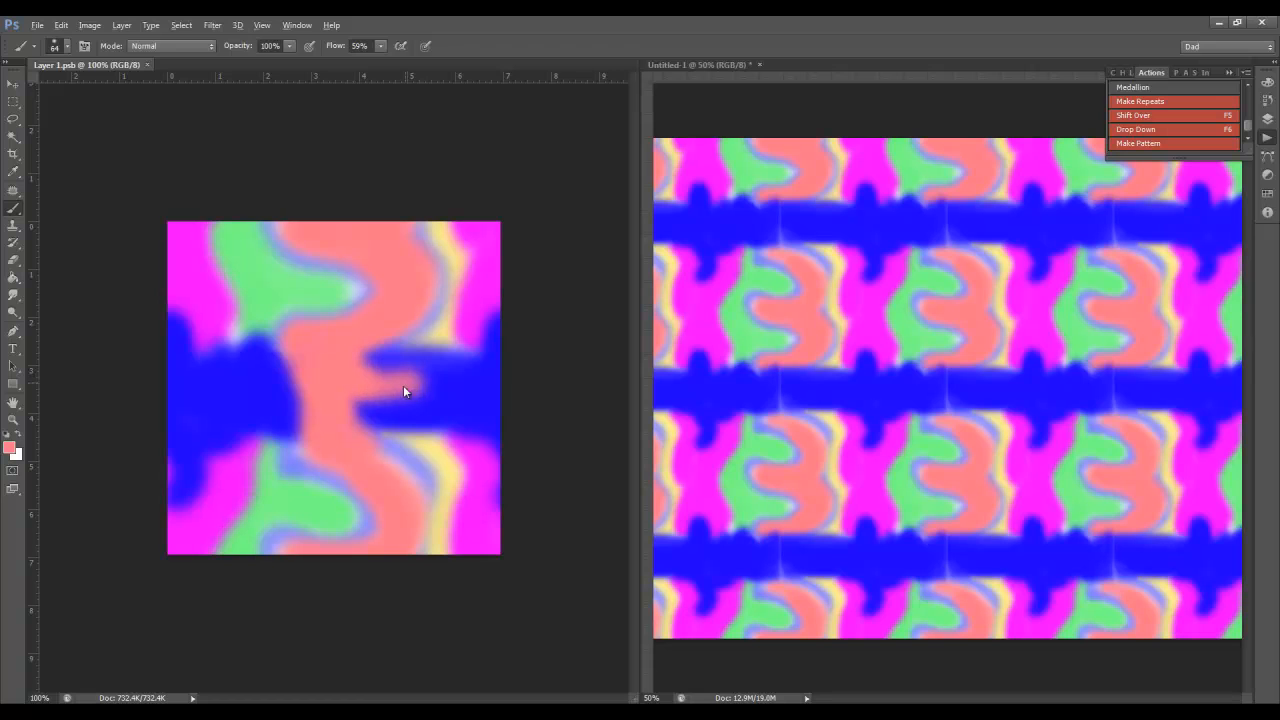
mouse_move(309, 363)
left_mouse_down()
mouse_move(246, 407)
mouse_move(294, 378)
mouse_move(290, 346)
mouse_move(296, 406)
mouse_move(278, 403)
mouse_move(310, 440)
mouse_move(298, 428)
mouse_move(334, 423)
mouse_move(372, 394)
mouse_move(353, 425)
mouse_move(342, 394)
mouse_move(391, 343)
left_mouse_up()
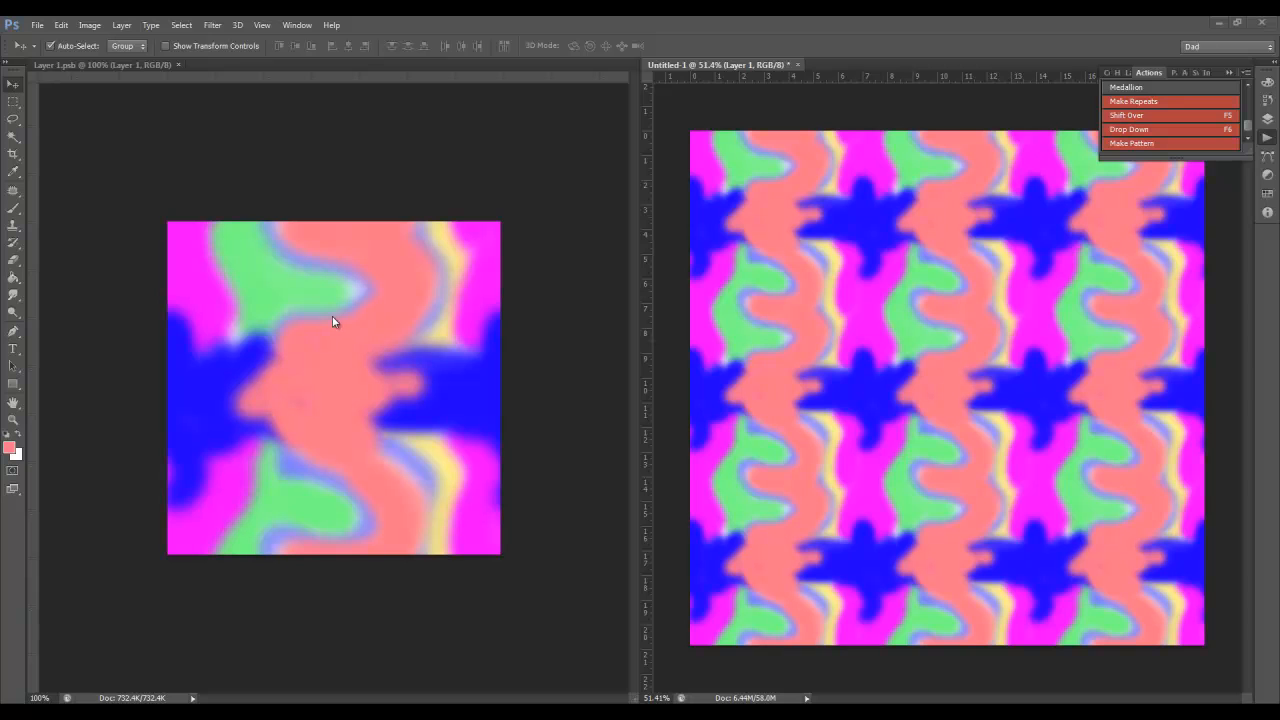
- Apply a strong blur filter to the Layer 1.psb tile
left_click(342, 204)
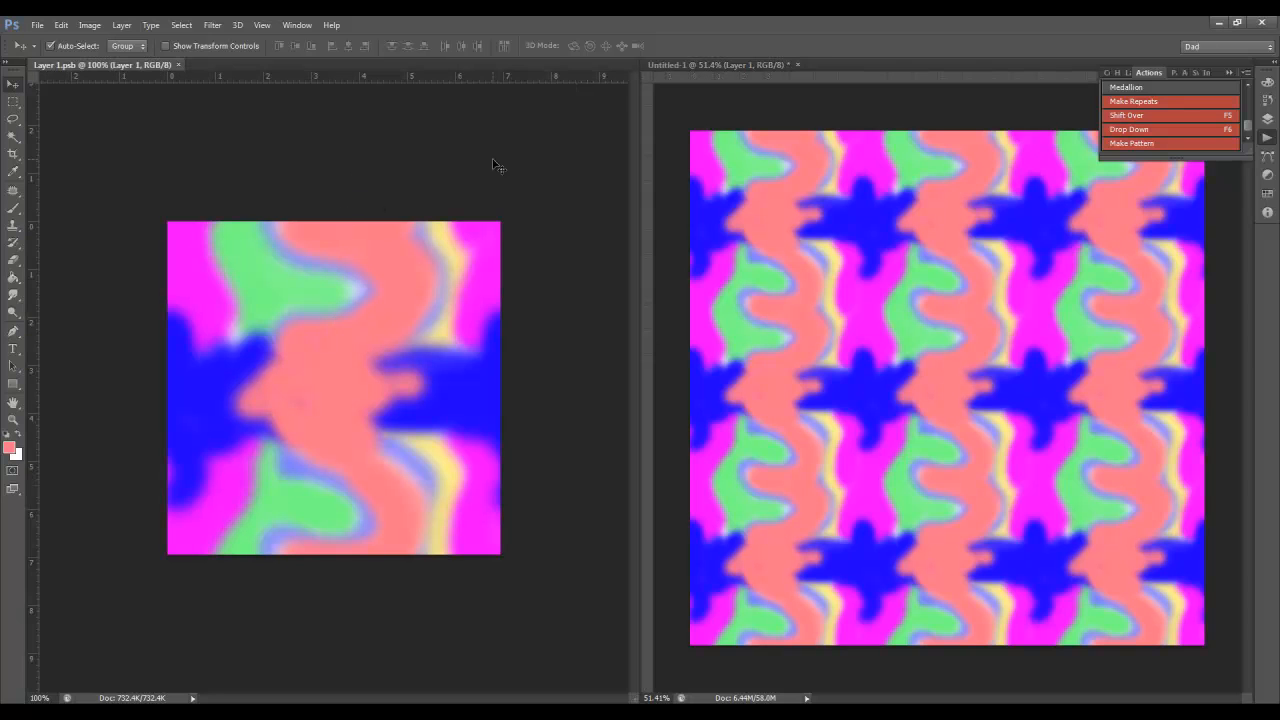
left_click(212, 25)
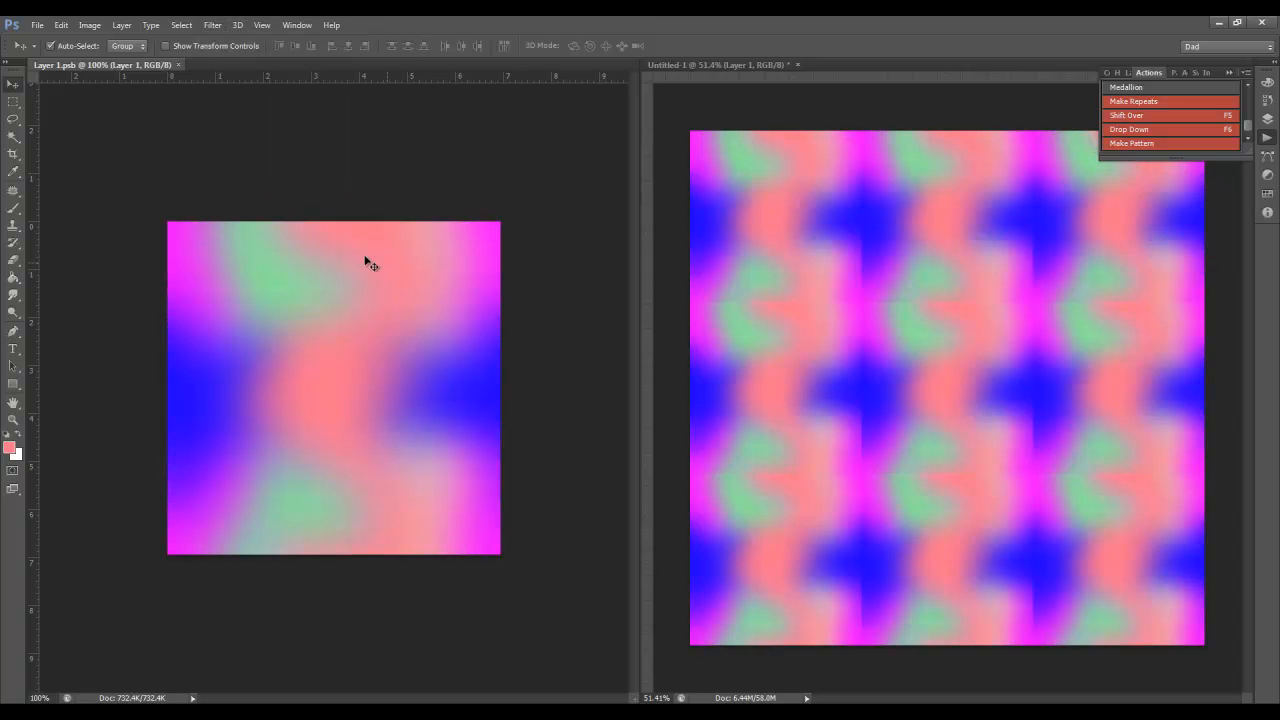
- Offset the blurred tile with Shift Over, smudge its central vertical seam at 100% strength, and save
left_click(1121, 119)
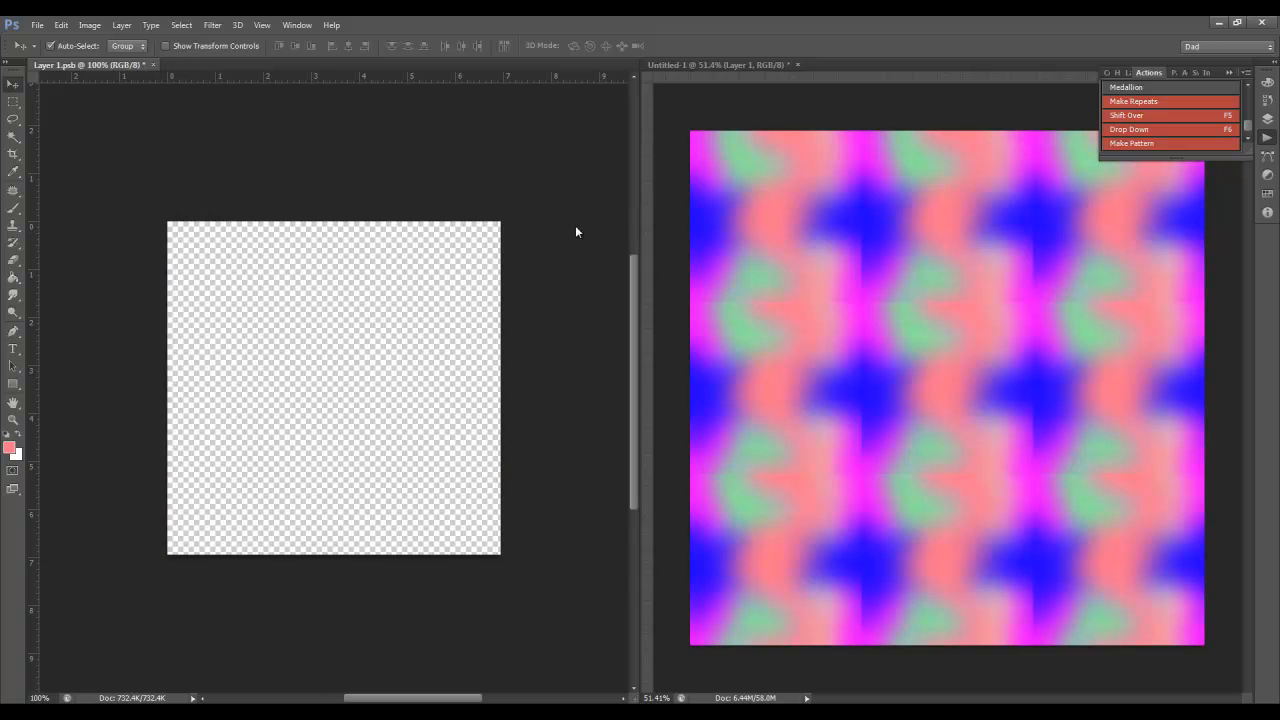
left_click(13, 295)
left_click_drag(361, 298, 403, 48)
mouse_move(333, 257)
left_mouse_down()
mouse_move(323, 277)
mouse_move(340, 314)
mouse_move(338, 294)
left_mouse_up()
mouse_move(329, 449)
left_mouse_down()
mouse_move(331, 491)
mouse_move(317, 501)
left_mouse_up()
key("ctrl+s")
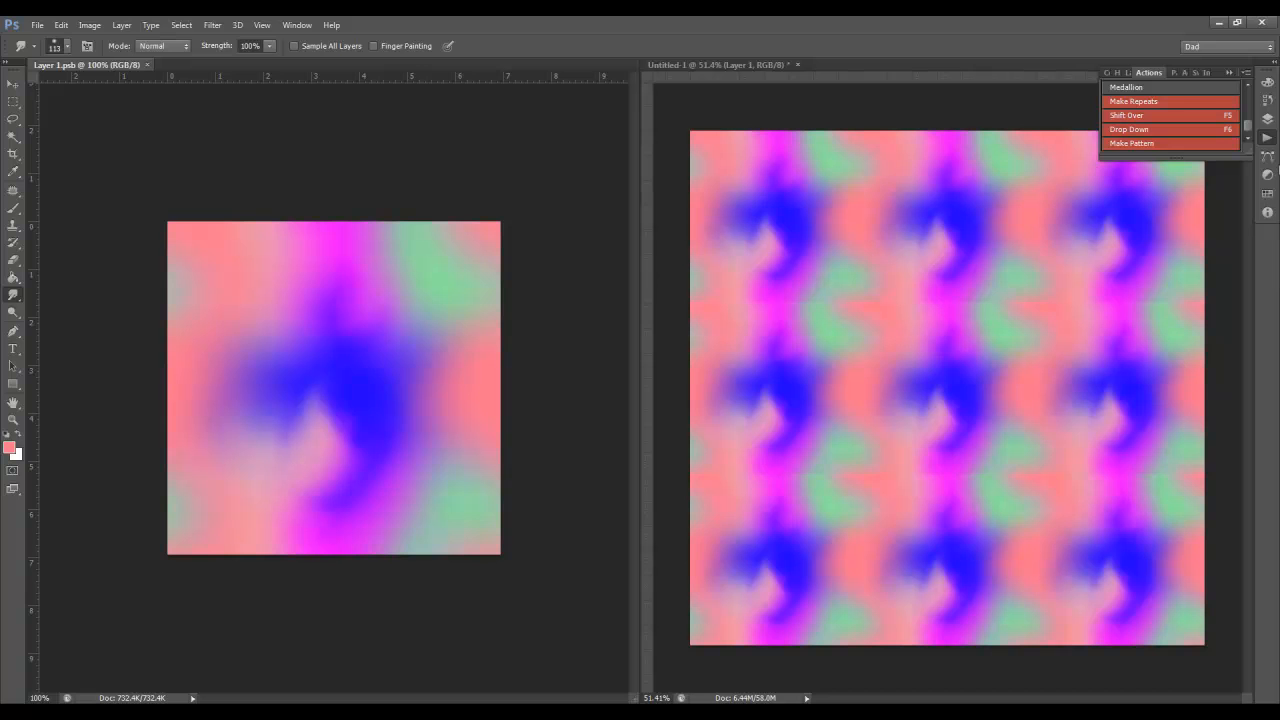
- Offset the tile with Drop Down, smudge its horizontal seam, and save it with a wavy blue brush stroke running down through the magenta area
left_click(1147, 131)
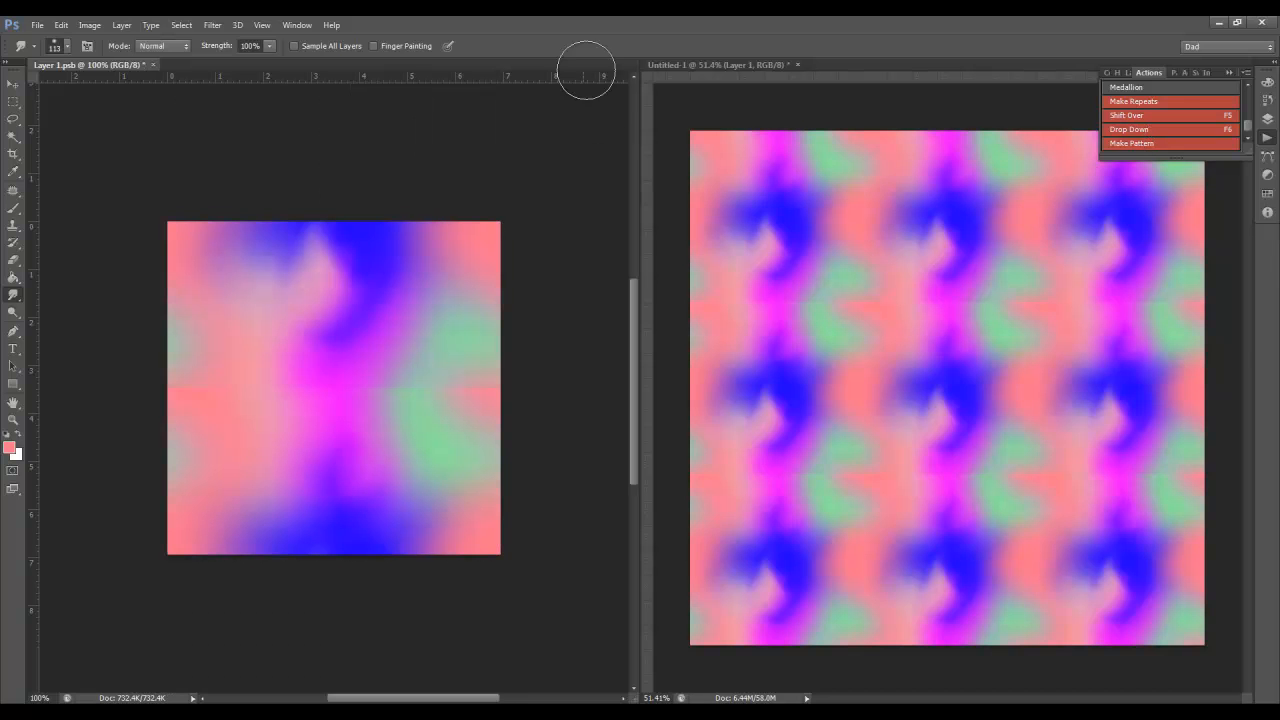
mouse_move(195, 388)
left_mouse_down()
mouse_move(217, 374)
mouse_move(197, 382)
left_mouse_up()
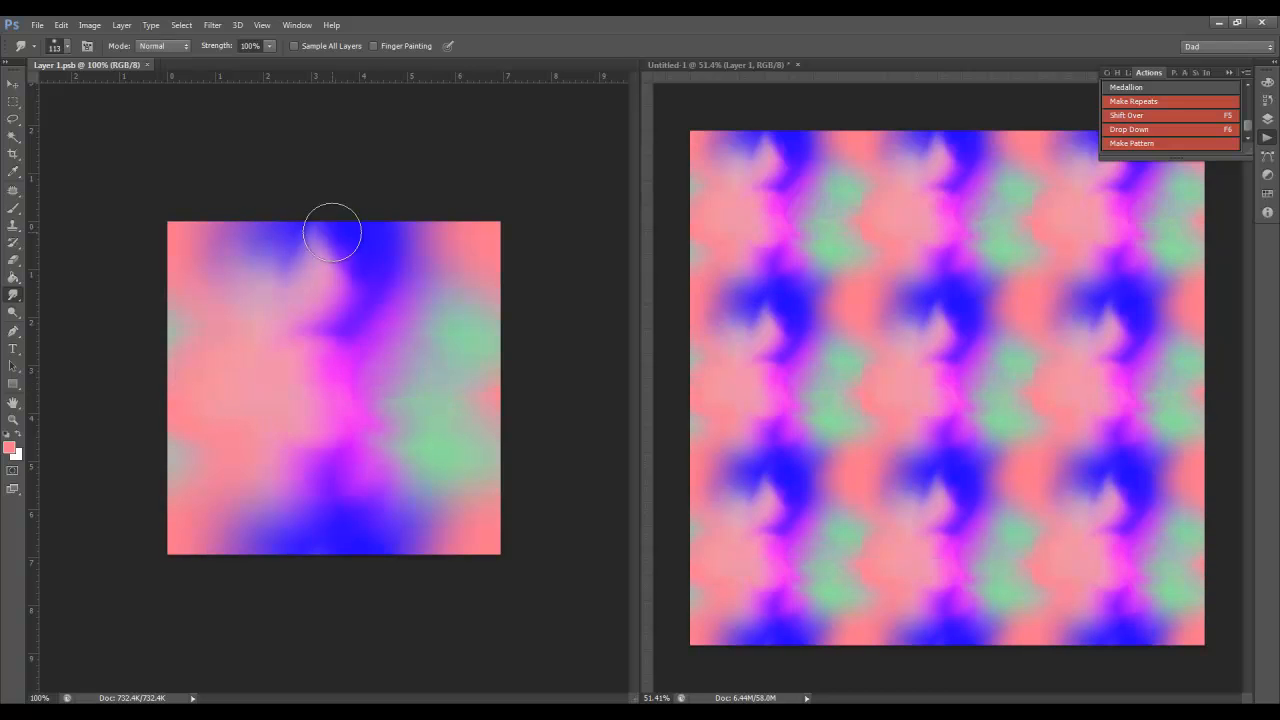
key("v")
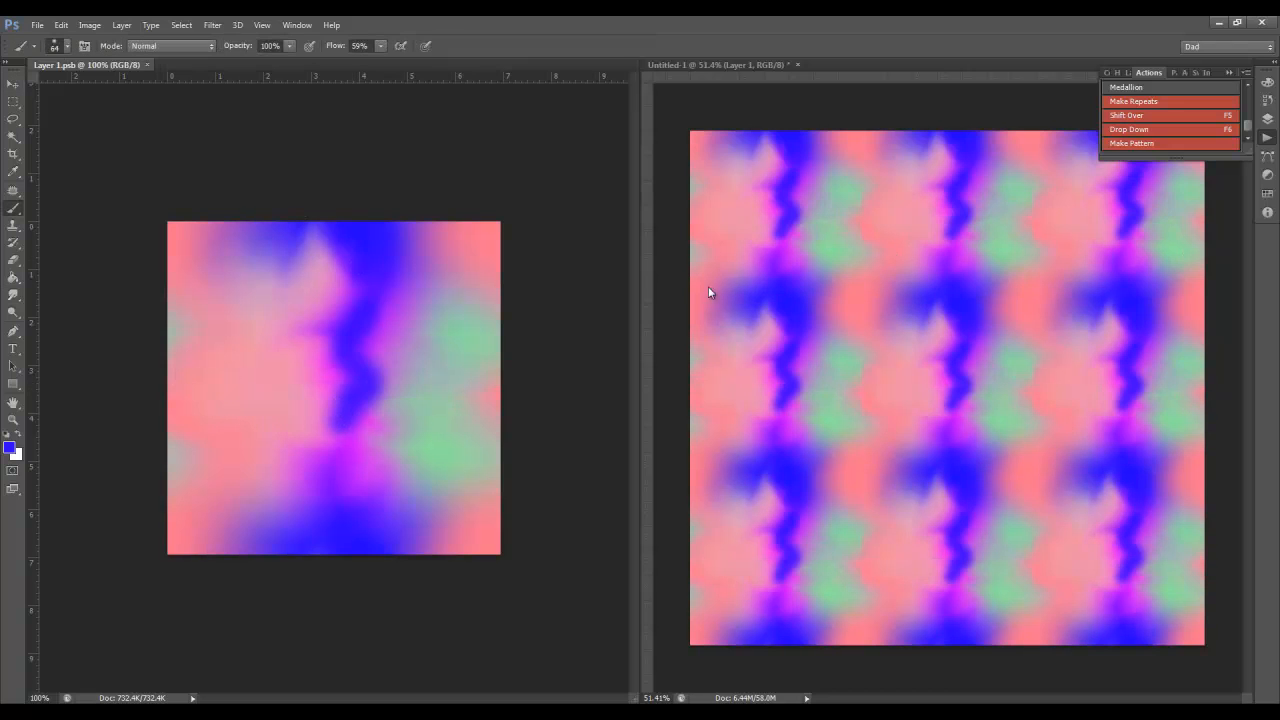
- Offset the tile with Shift Over, brush green sampled from the artwork over the central seam beside the green patch, and save
left_click(1150, 115)
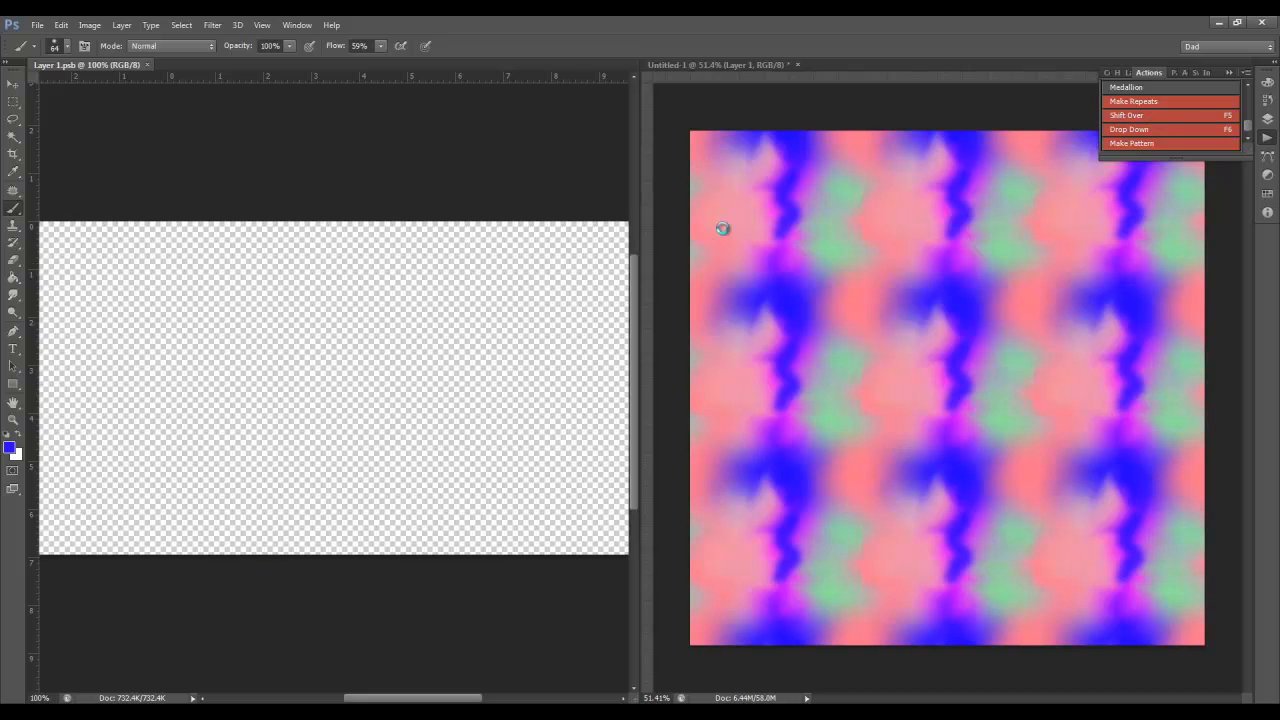
left_click(309, 325, "alt")
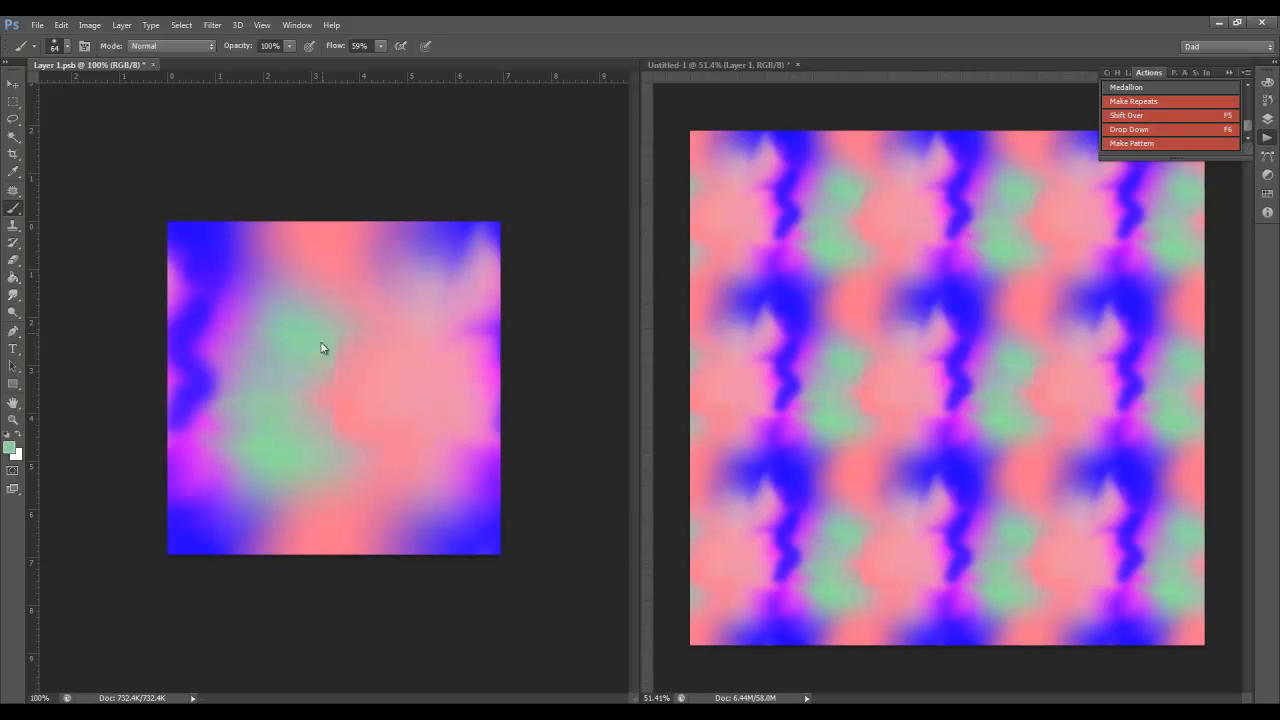
key("ctrl+s")
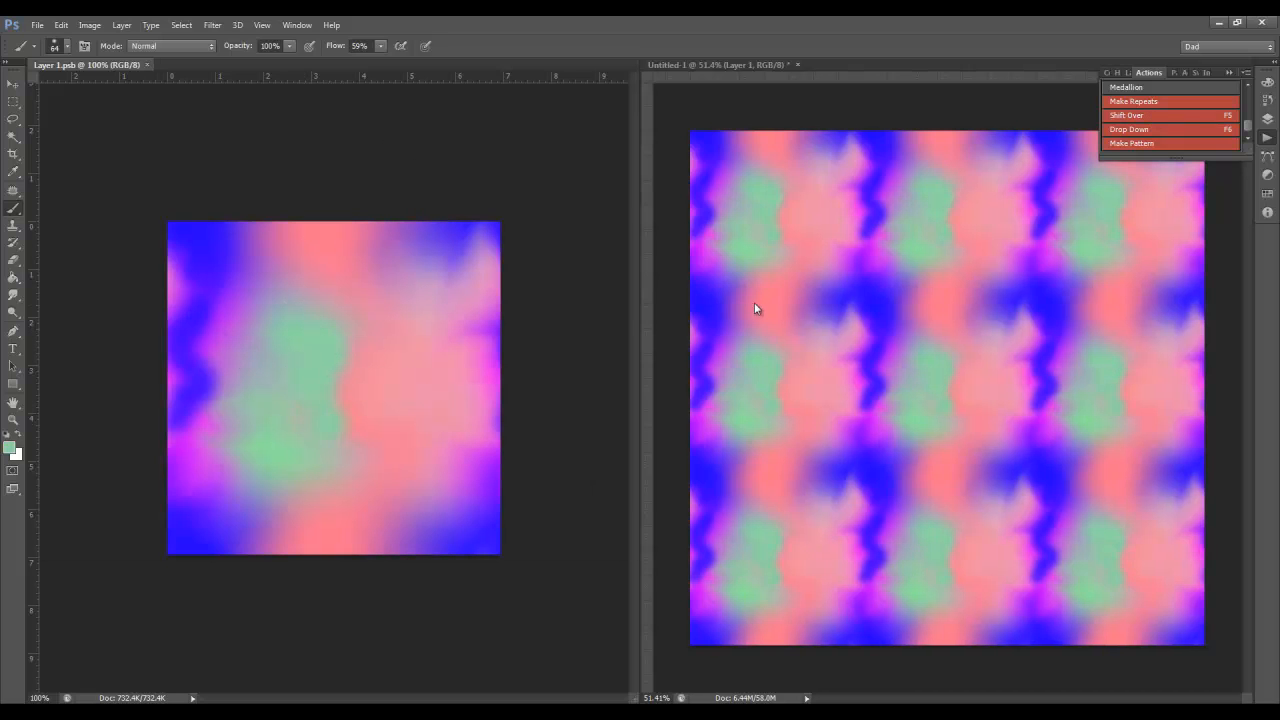
- Select a wide rectangle across the tile's upper middle and fill it with the green foreground color on a new layer
key("m")
mouse_move(231, 284)
left_mouse_down()
mouse_move(445, 430)
mouse_move(445, 395)
left_mouse_up()
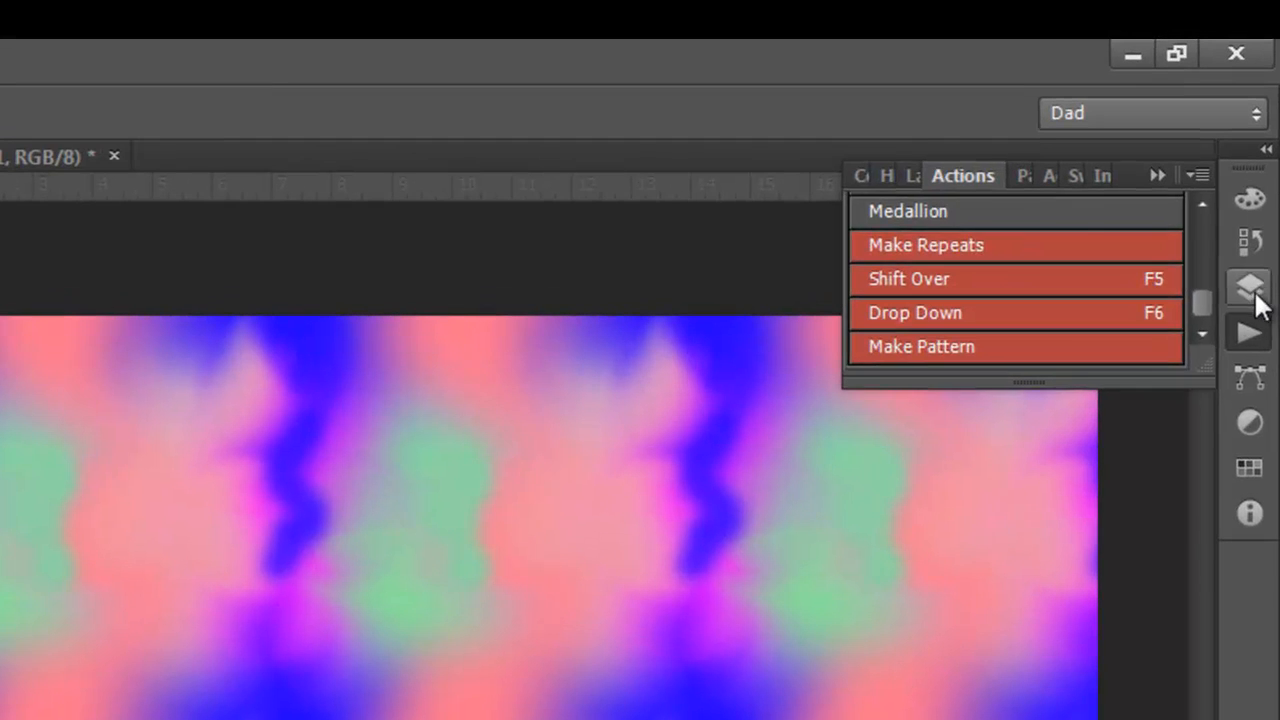
left_click(1252, 290)
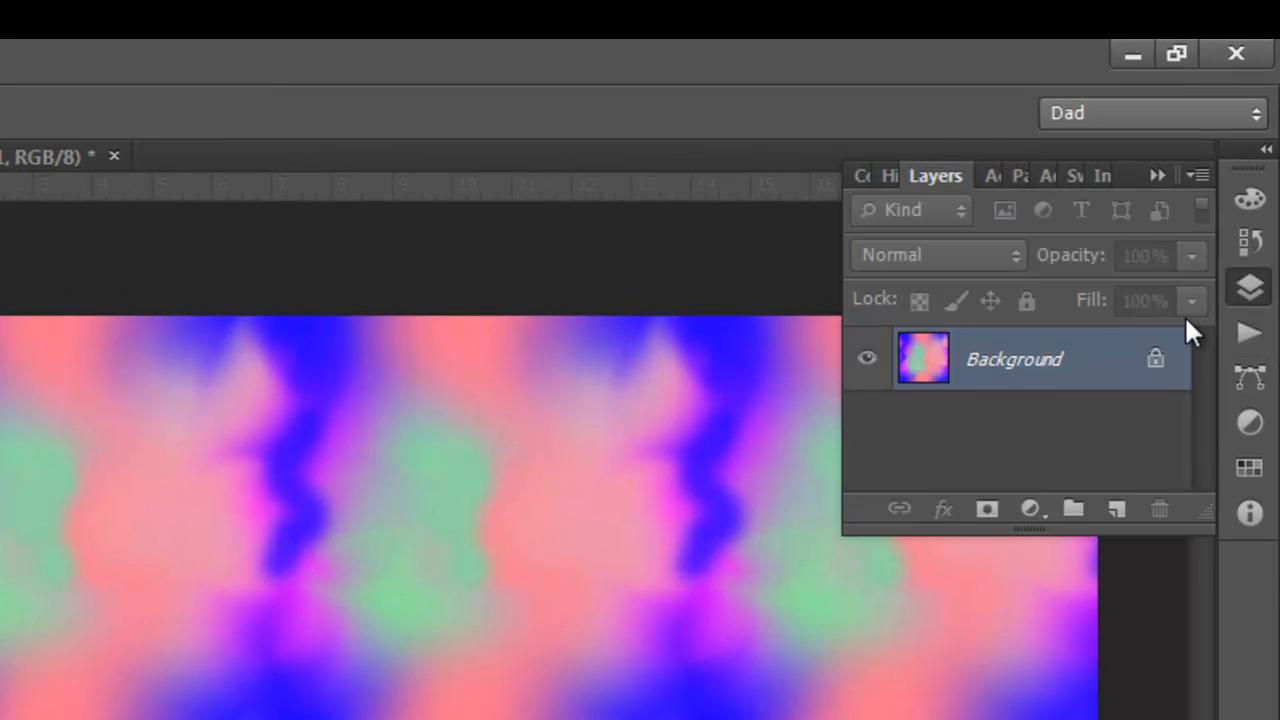
left_click(1117, 509)
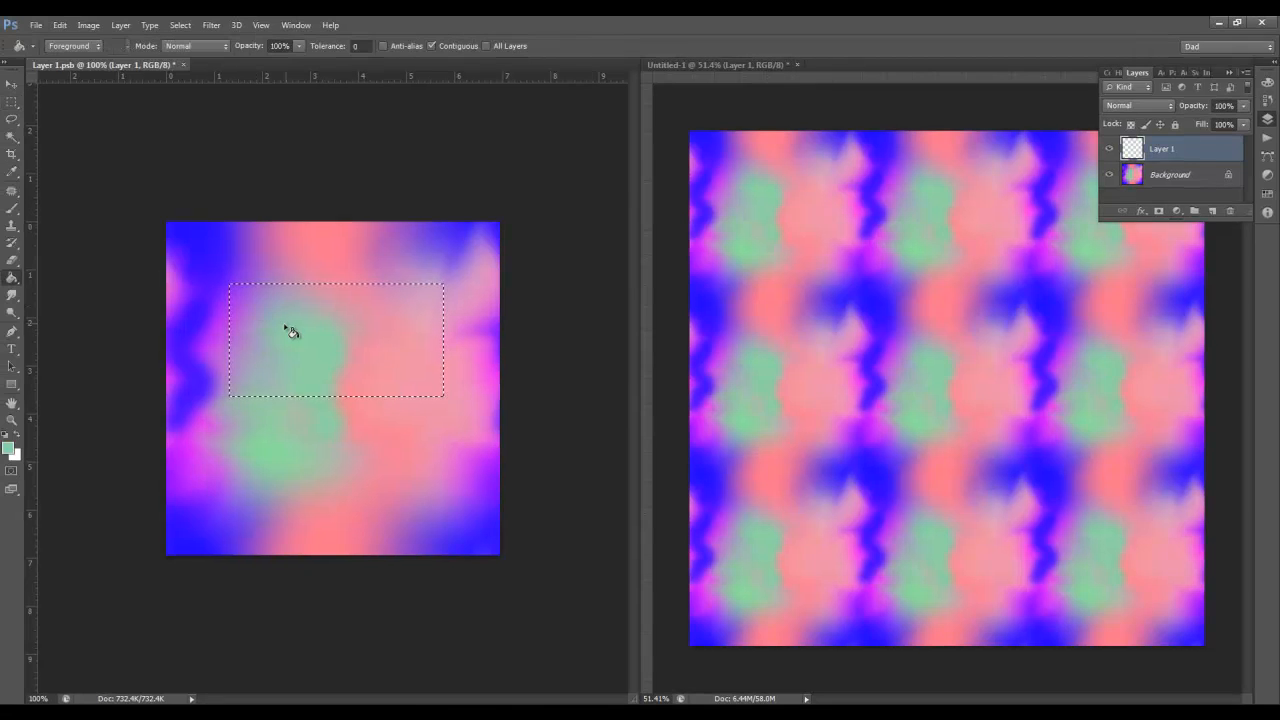
left_click(288, 333)
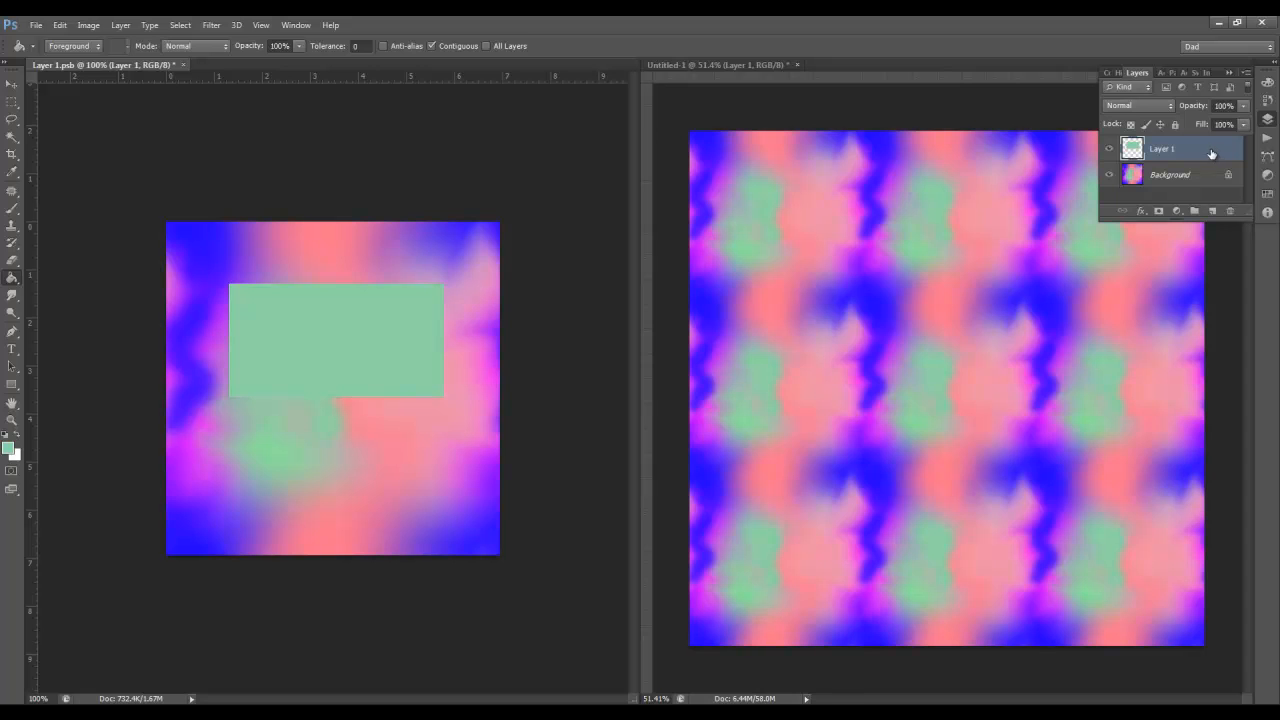
- Apply the preset style with a beveled edge and horizontal striped gradient overlay to the rectangle layer, and save the tile
double_click(1180, 153)
left_click_drag(808, 181, 541, 196)
left_click(535, 219)
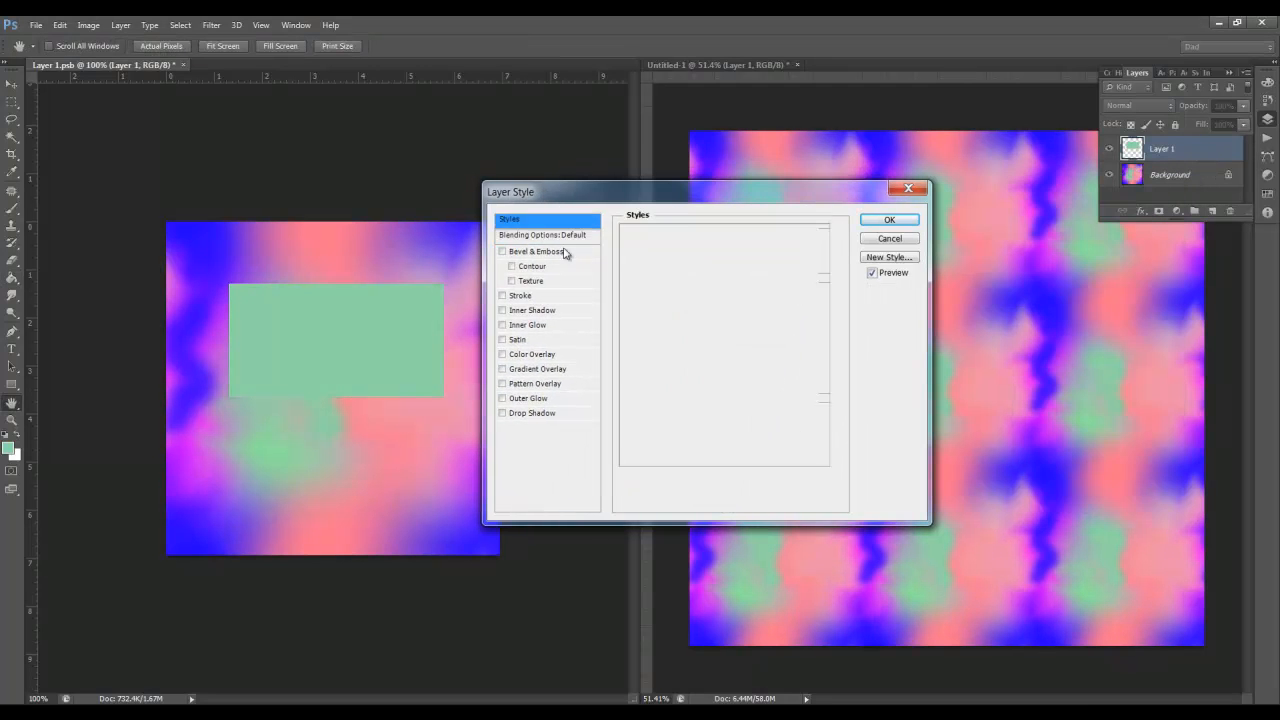
left_click(630, 302)
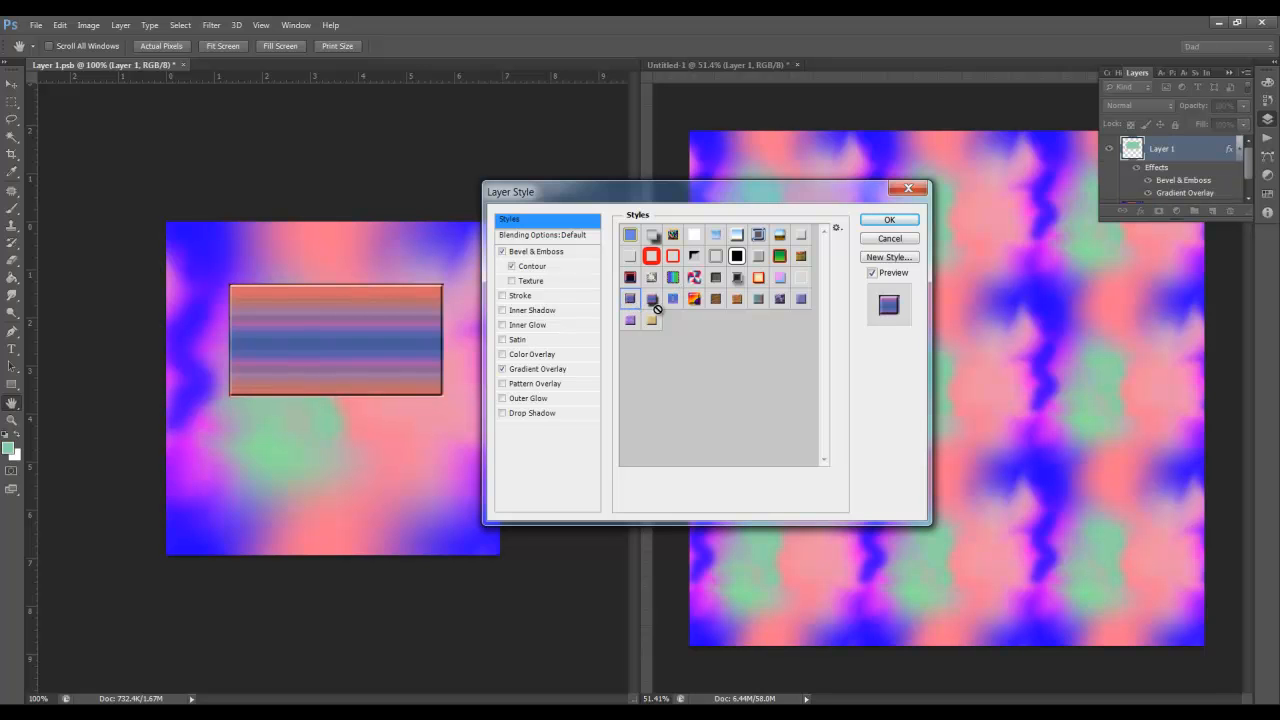
left_click(880, 219)
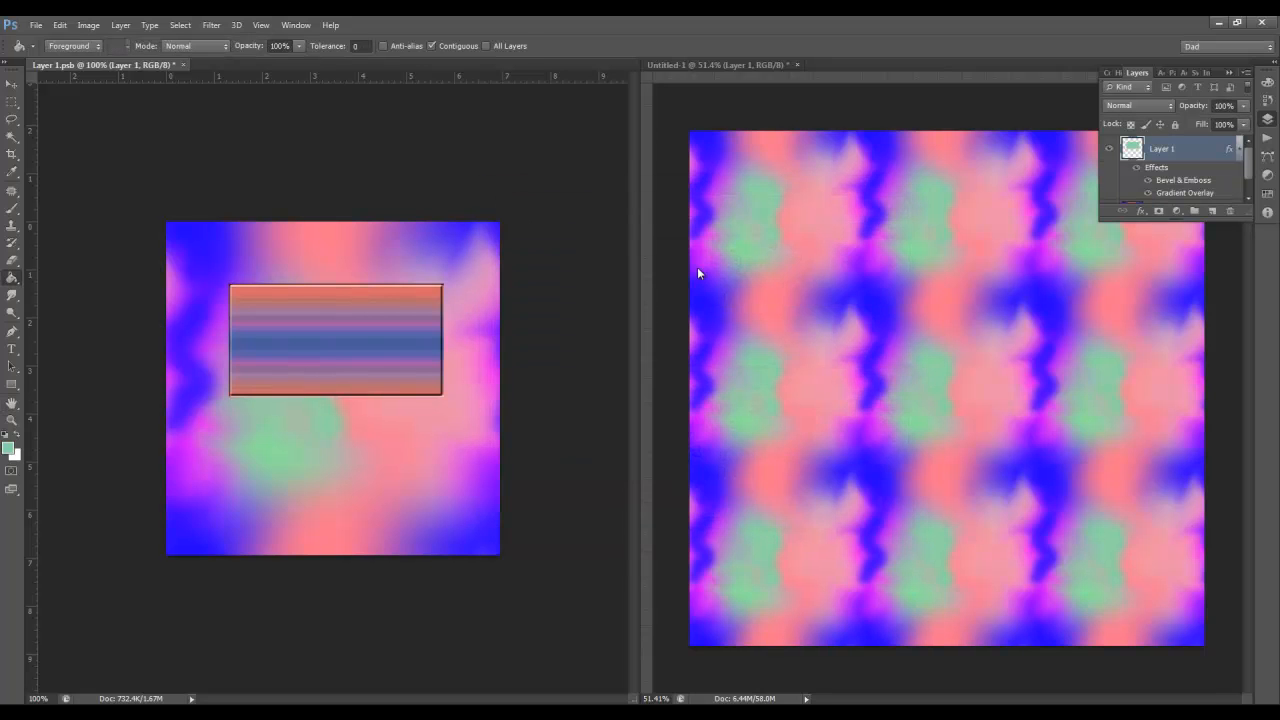
key("ctrl+s")
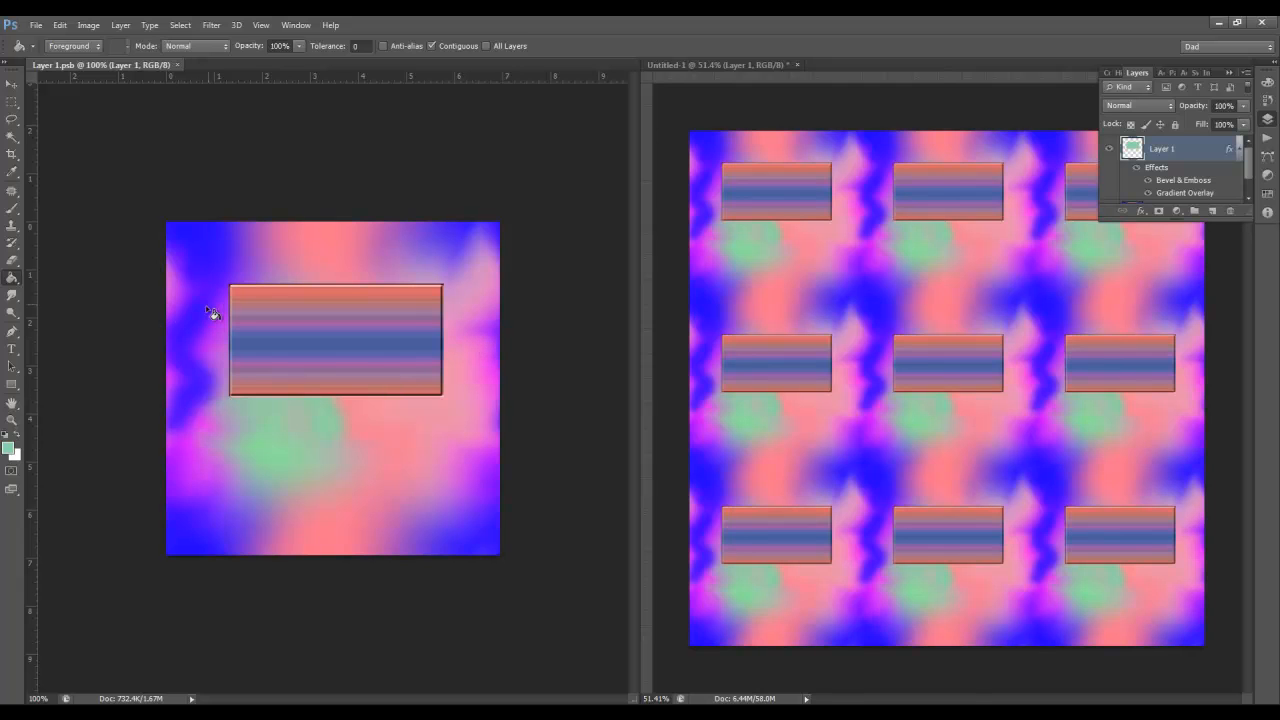
- Select a circle overlapping the rectangle's lower edge, fill it with green on a new layer, and deselect
left_click(13, 102)
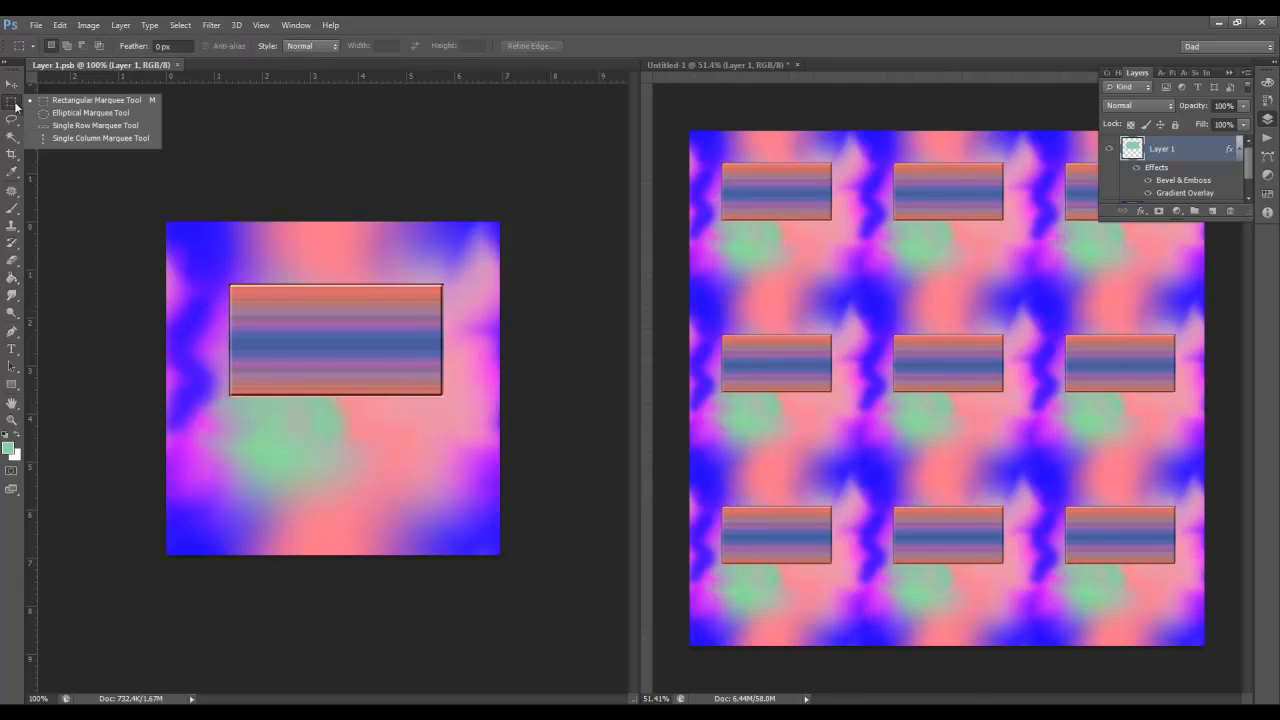
left_click(60, 113)
left_click_drag(361, 460, 394, 479)
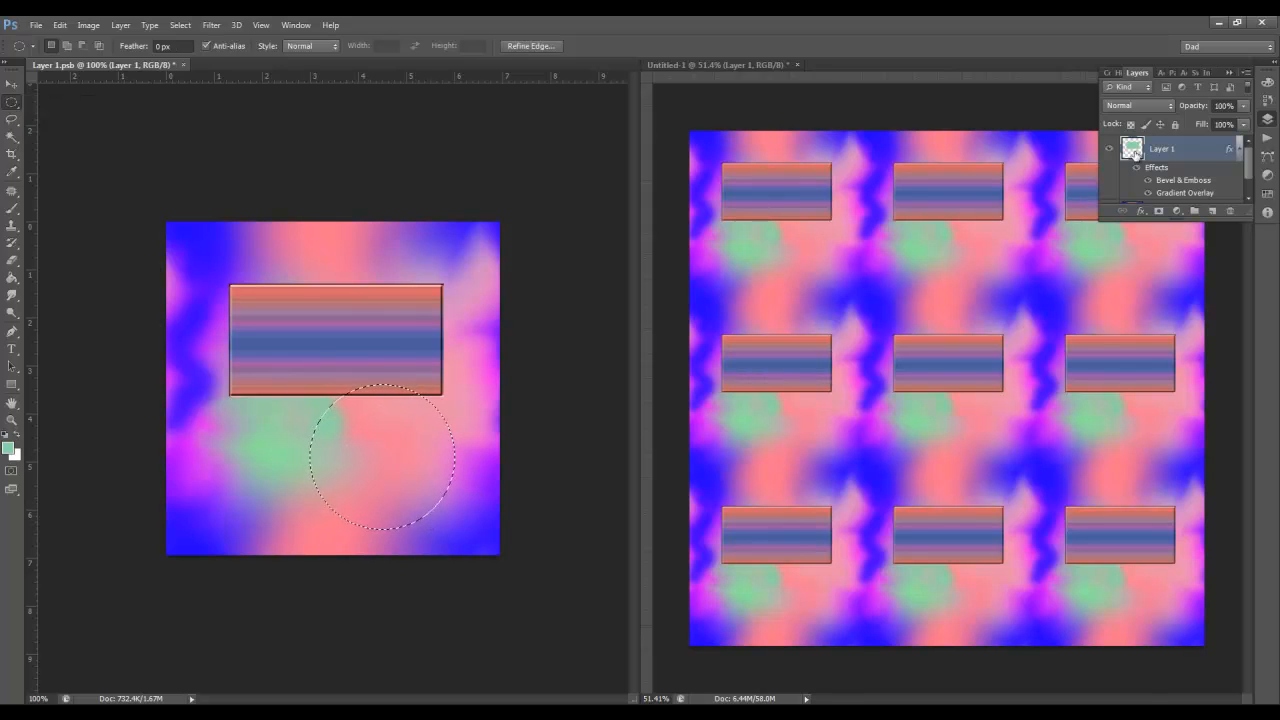
left_click(1212, 213)
key("g")
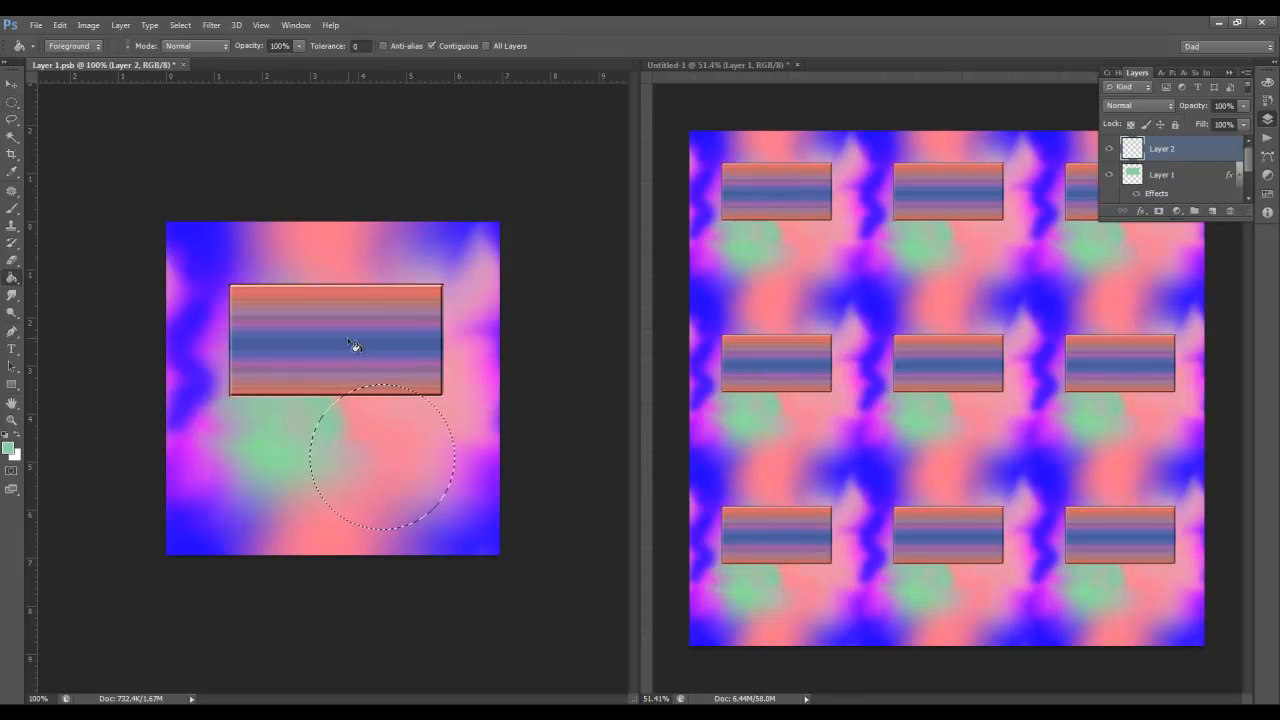
left_click(338, 427)
key("ctrl+d")
key("v")
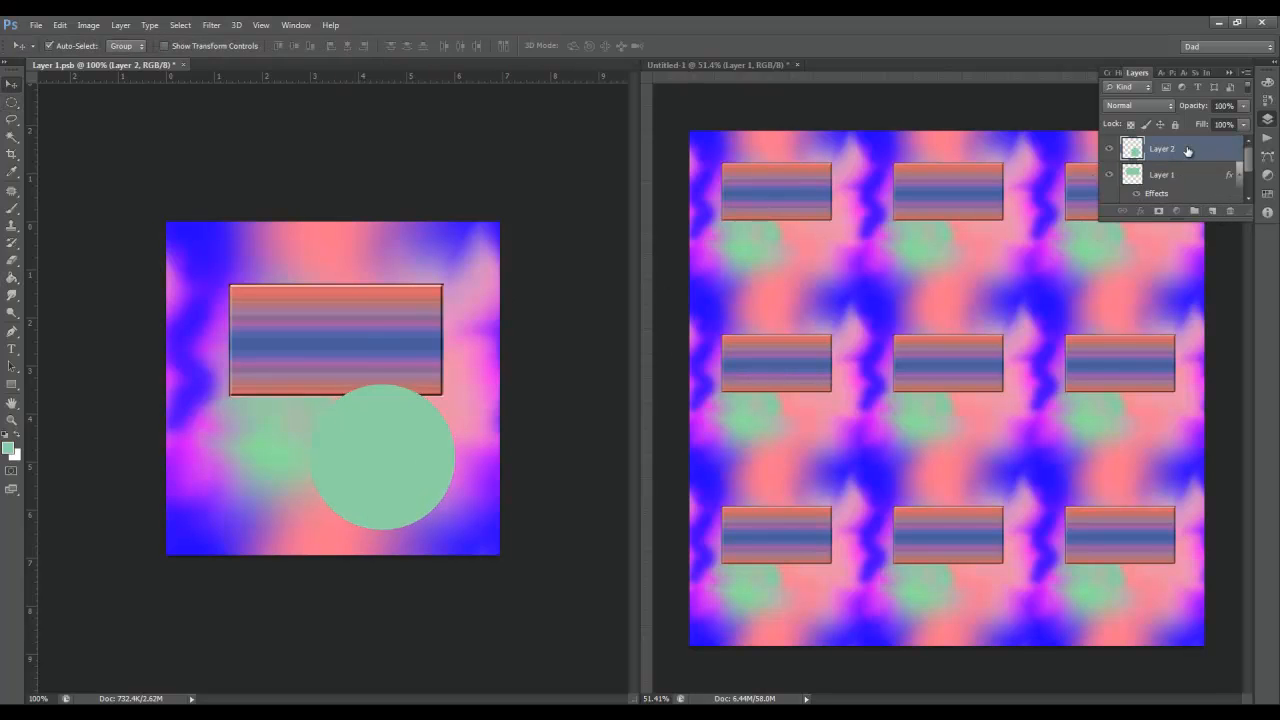
- Apply the preset style with a white-to-yellow gradient and red stroke to the circle layer, and save the tile
double_click(1139, 160)
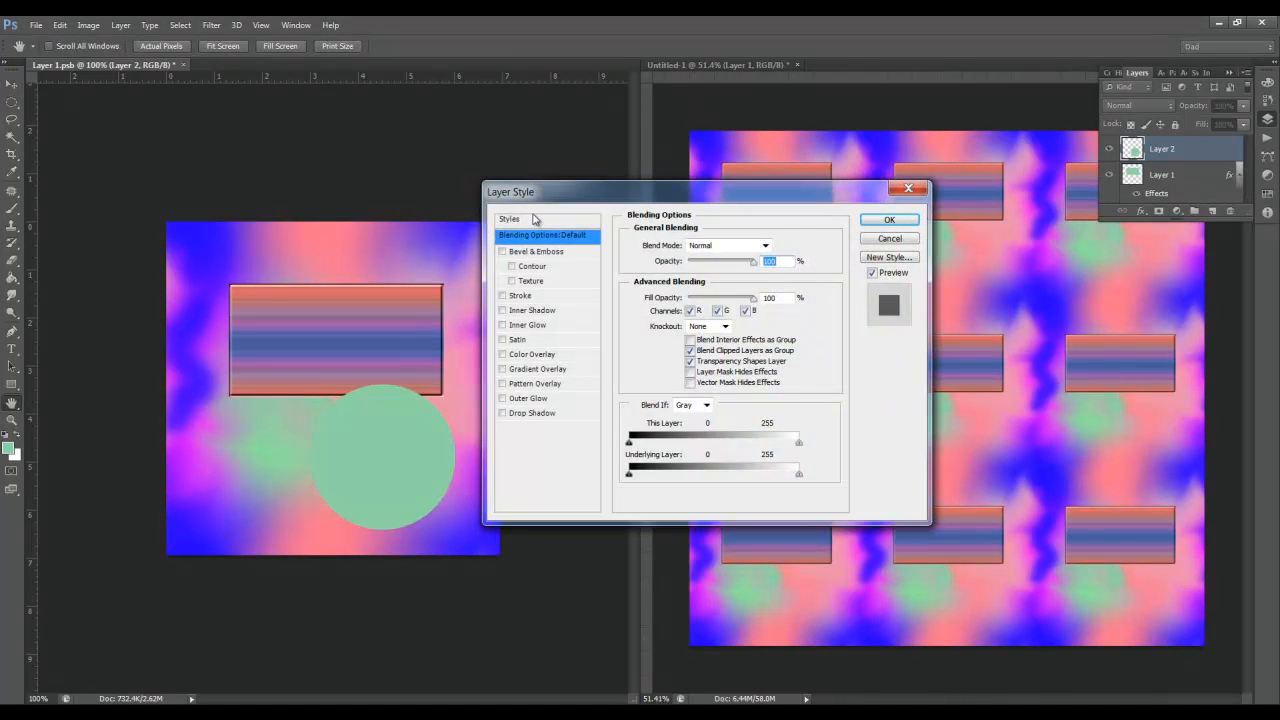
left_click(535, 219)
left_click(762, 280)
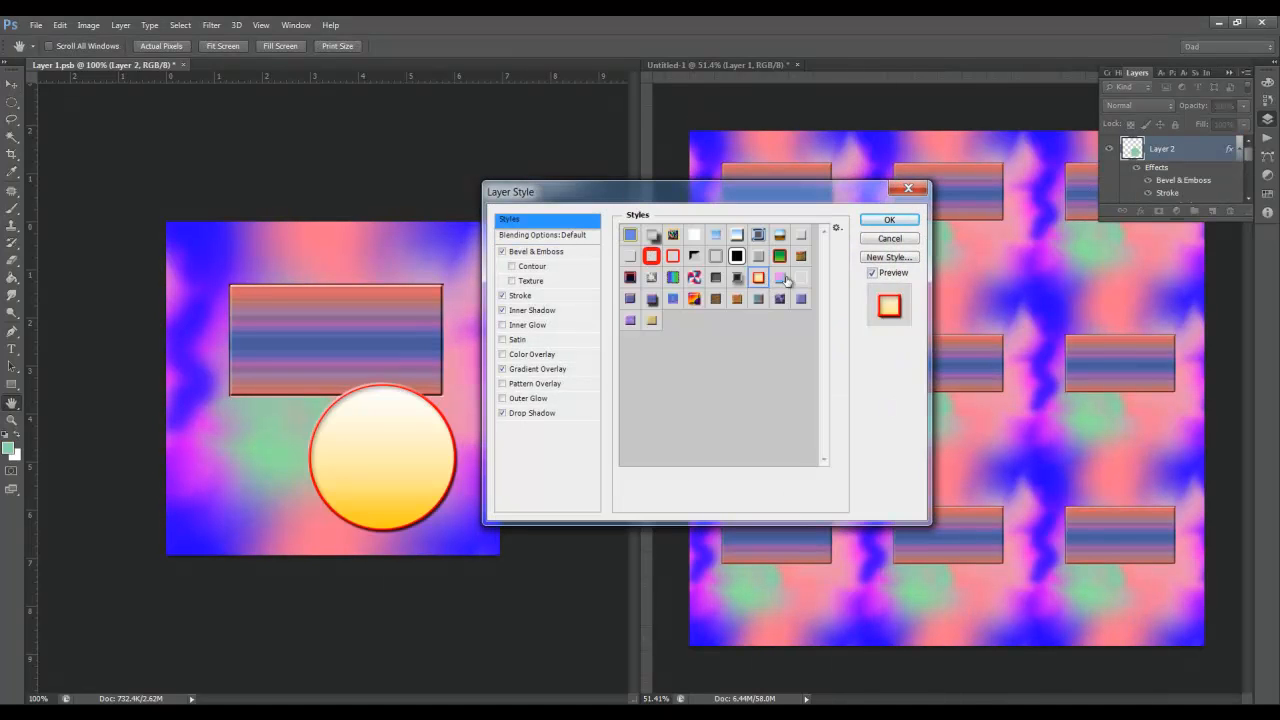
left_click(874, 222)
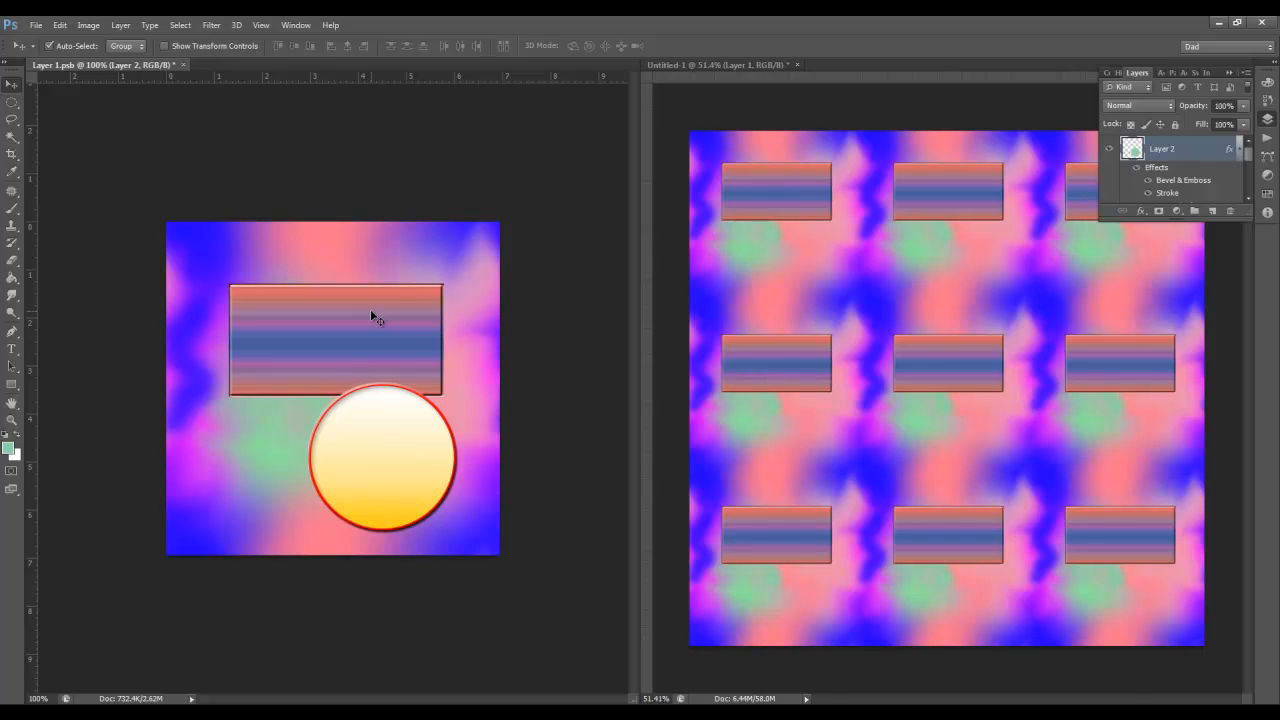
key("ctrl+s")
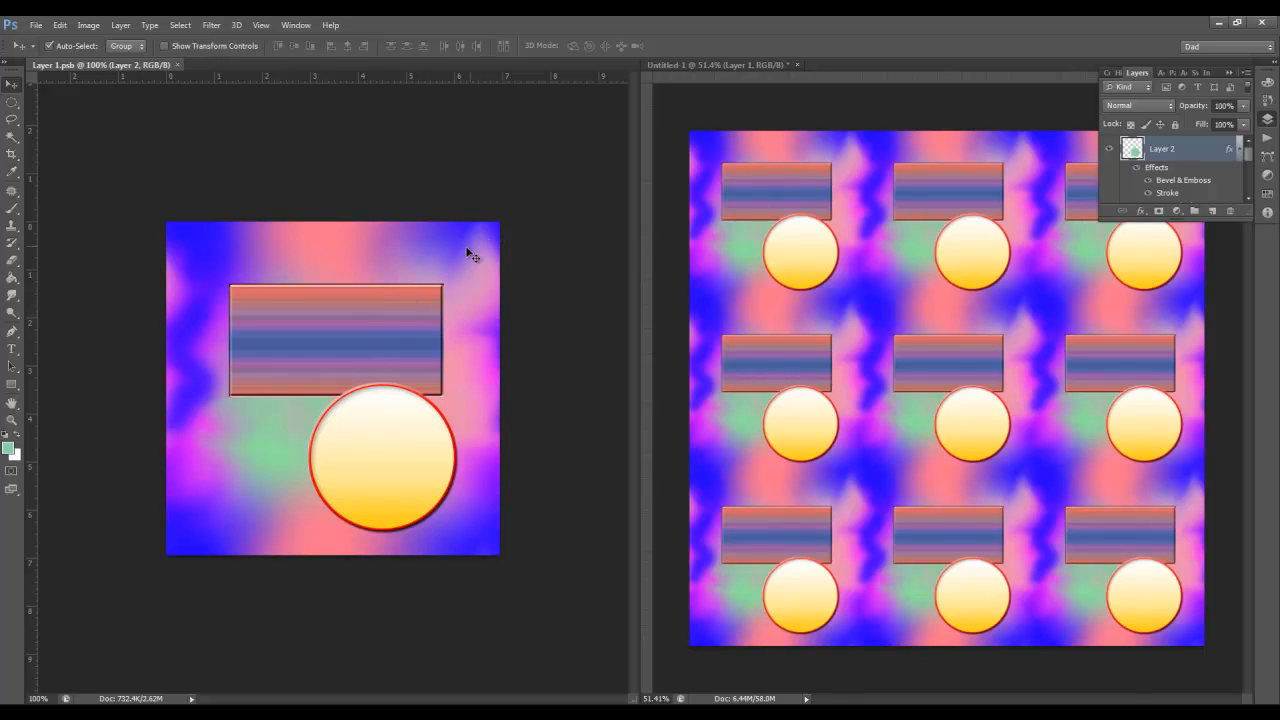
- Offset the tile with Shift Over and lasso an irregular closed area across its center, overlapping the split rectangle and circle
left_click(1267, 137)
left_click(1162, 115)
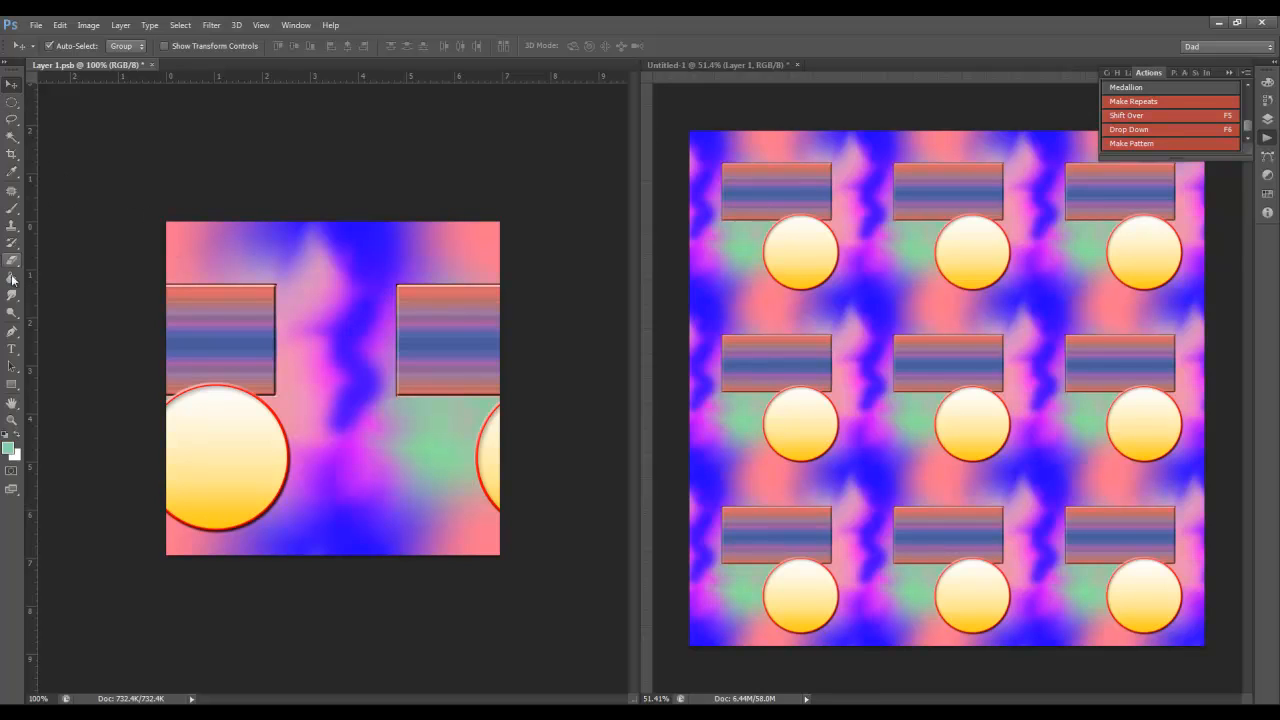
left_click(12, 118)
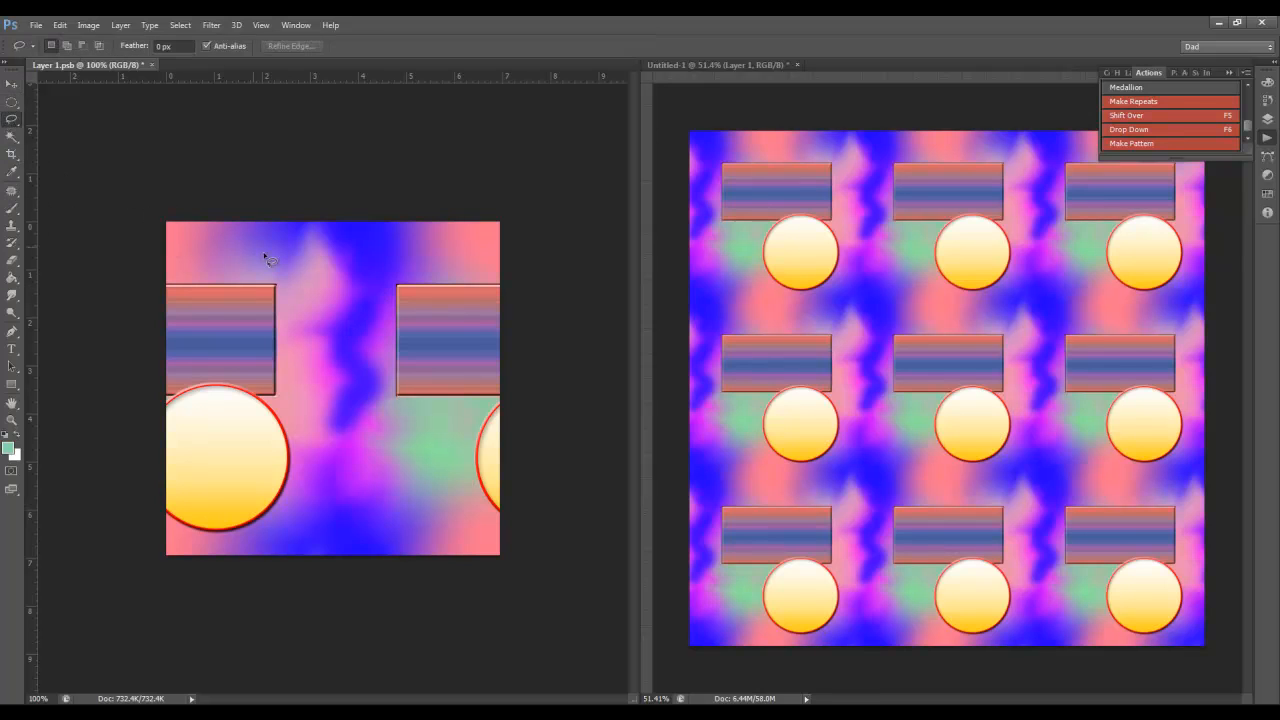
left_click_drag(396, 286, 297, 268)
mouse_move(254, 355)
left_mouse_down()
mouse_move(330, 488)
mouse_move(434, 440)
mouse_move(448, 360)
mouse_move(398, 290)
left_mouse_up()
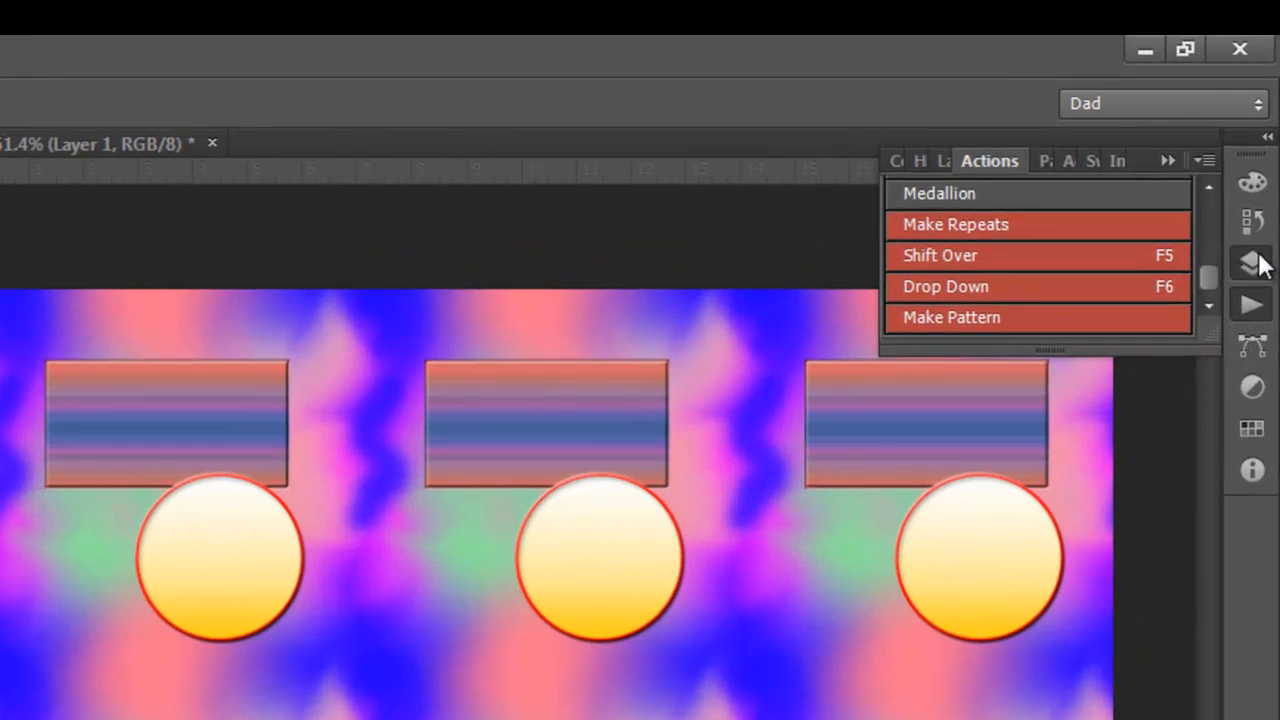
- Fill the irregular lasso selection with the green foreground color on a new layer and deselect
left_click(1266, 126)
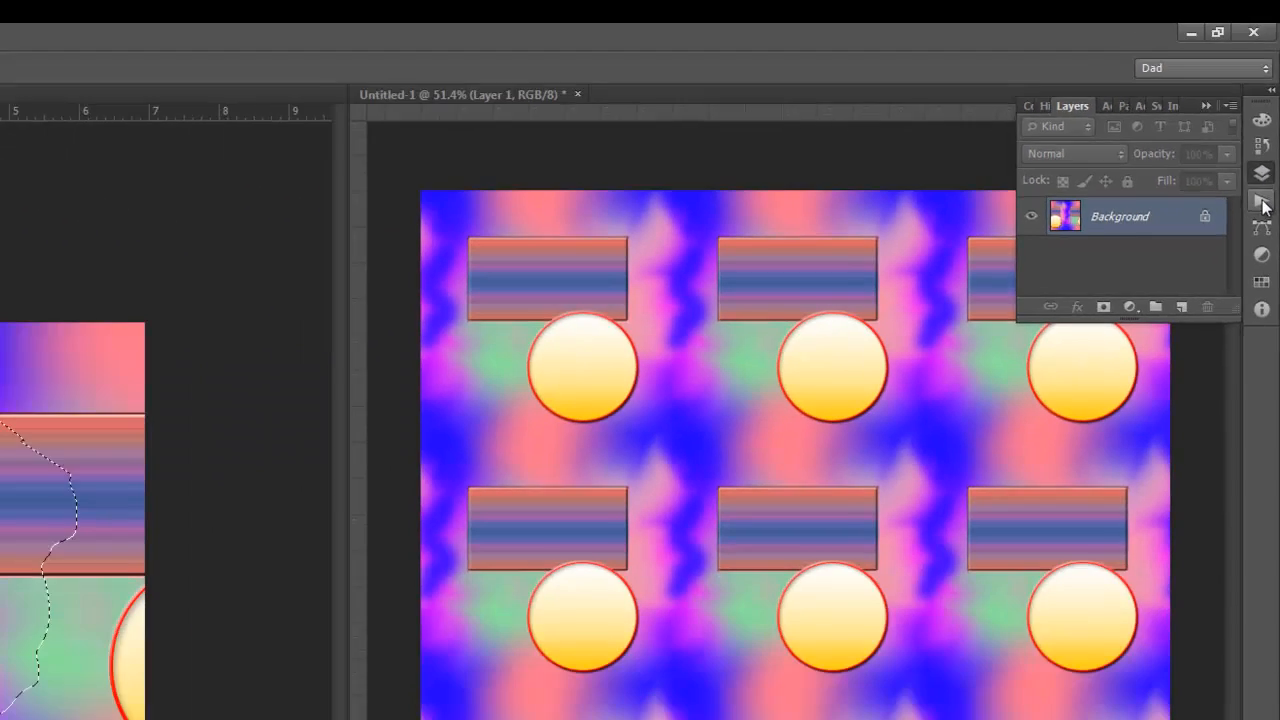
left_click(1262, 205)
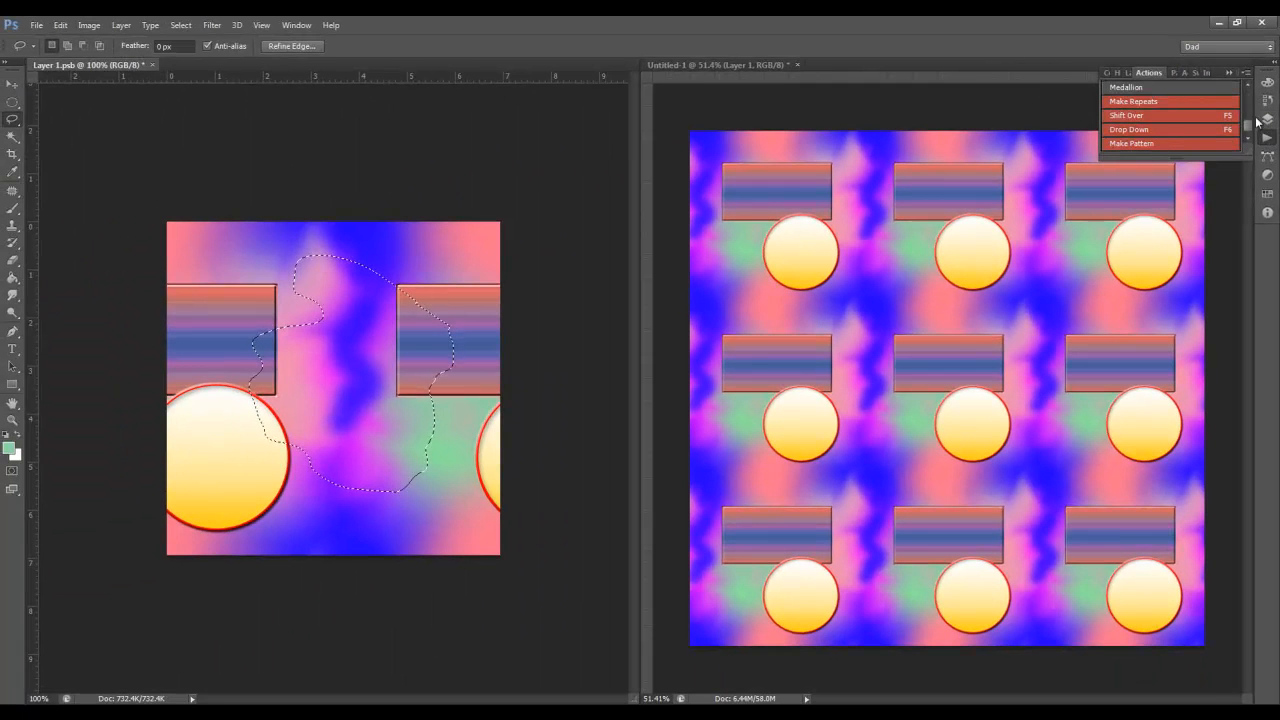
left_click(1266, 119)
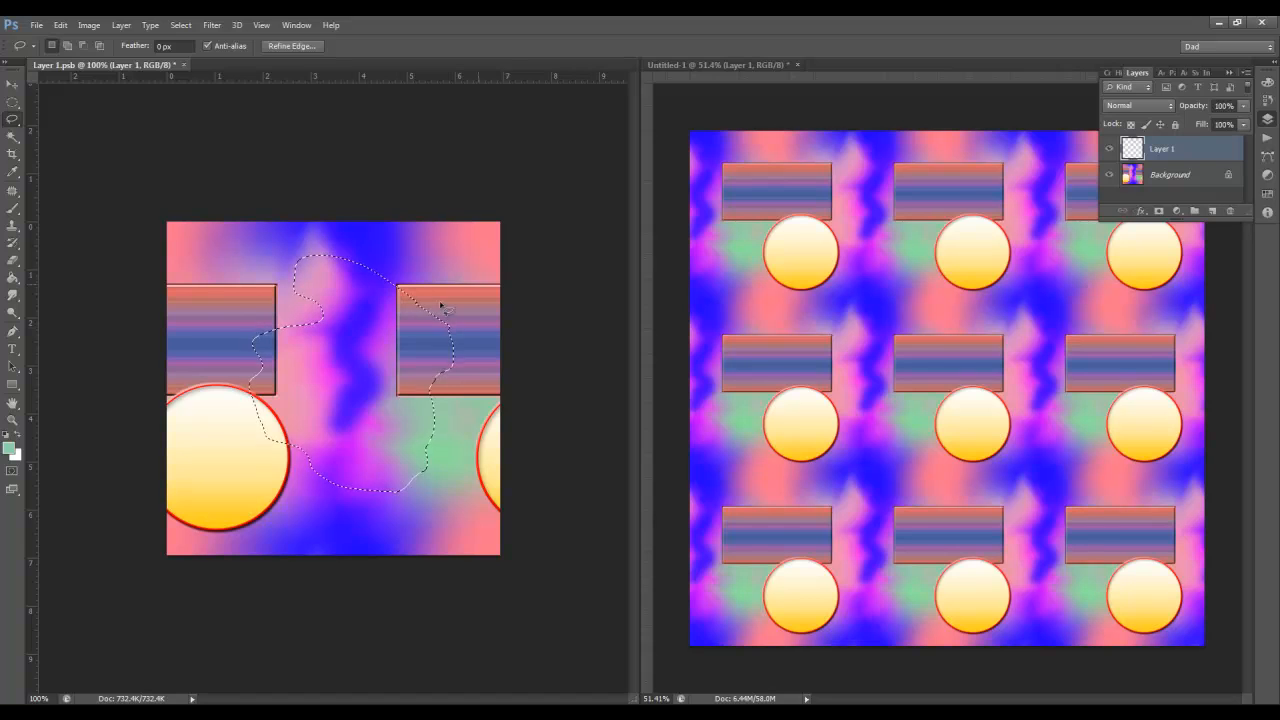
key("g")
left_click(339, 364)
key("ctrl+d")
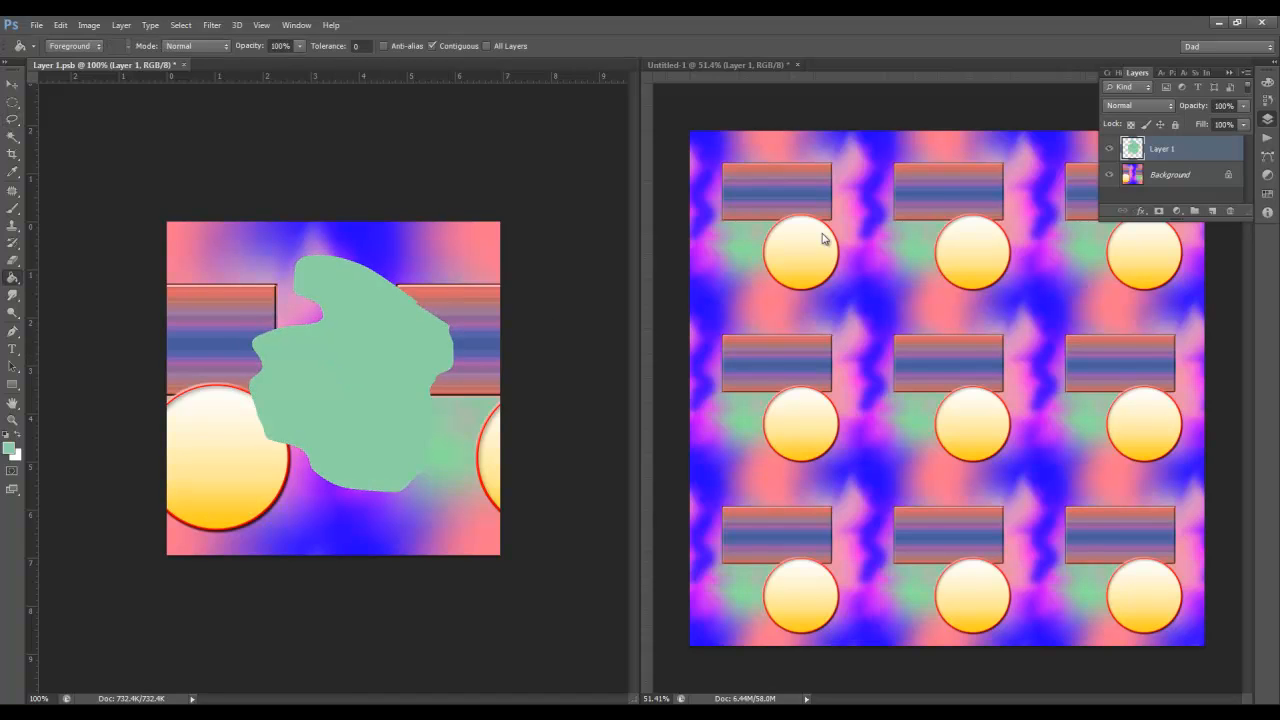
- Style the irregular shape with the green-to-yellow gradient and red stroke preset plus a black Multiply drop shadow, and save the tile
double_click(1155, 152)
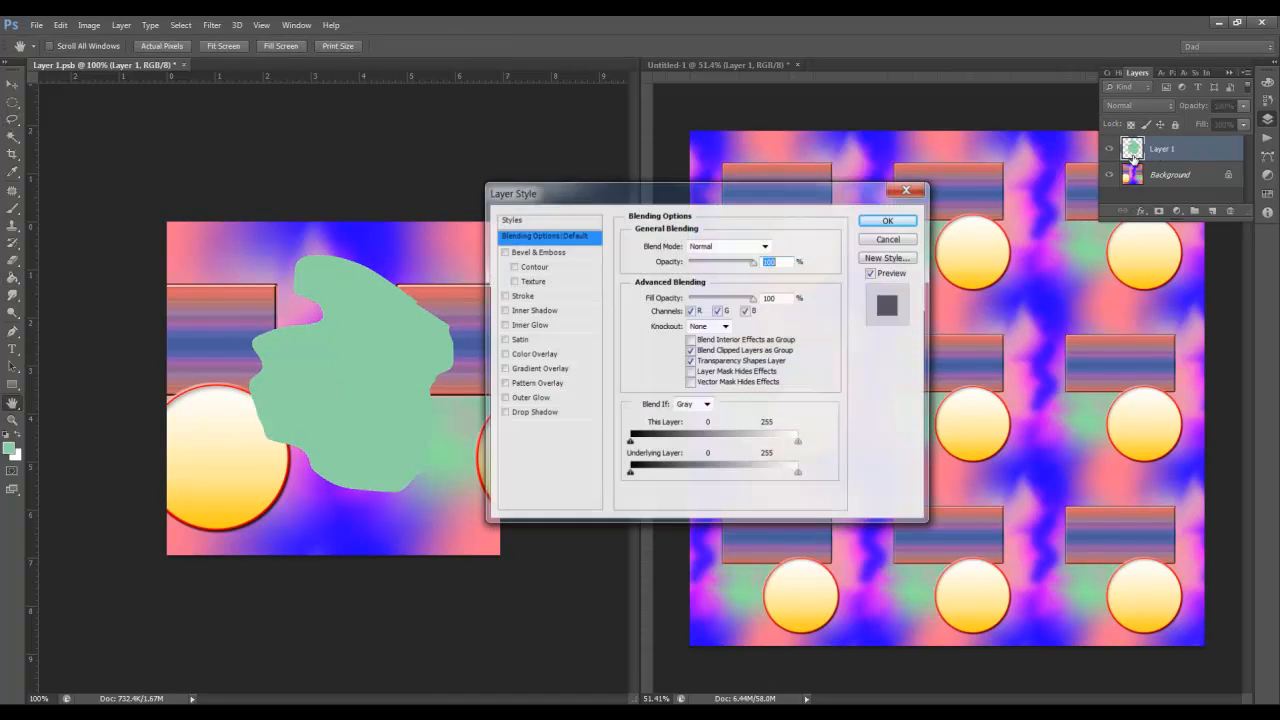
left_click(540, 222)
left_click(710, 259)
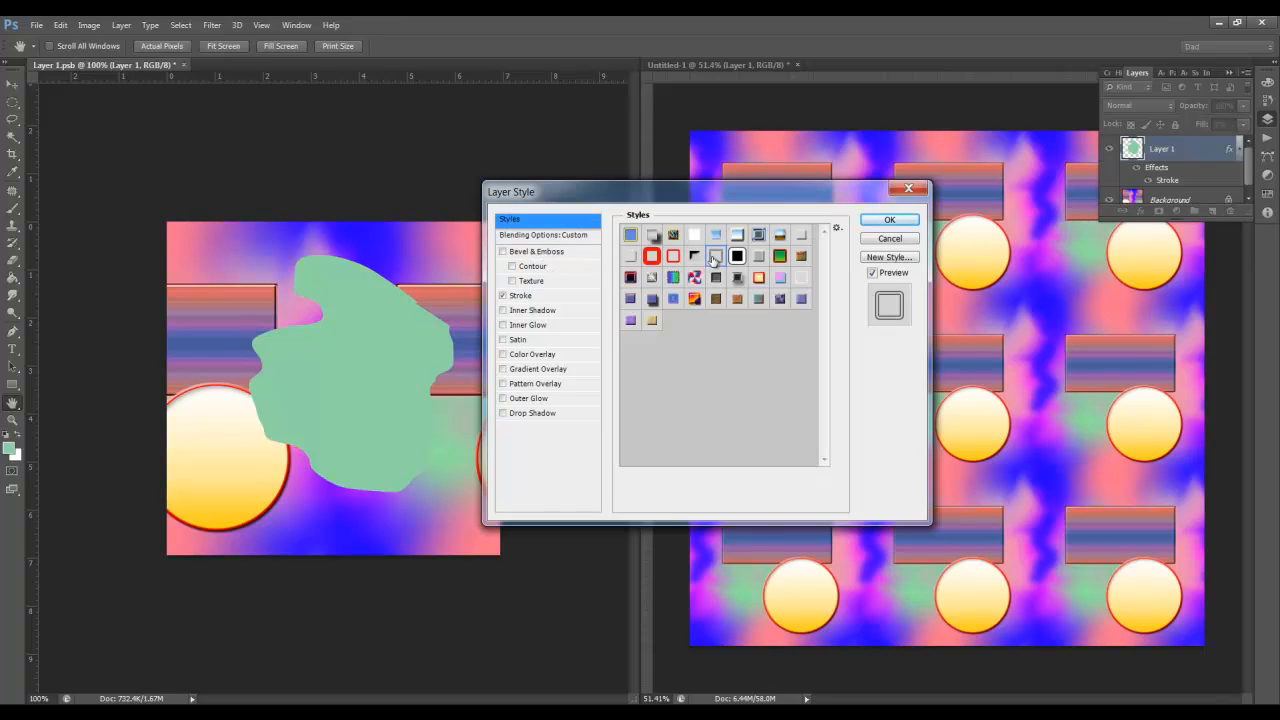
left_click(779, 258)
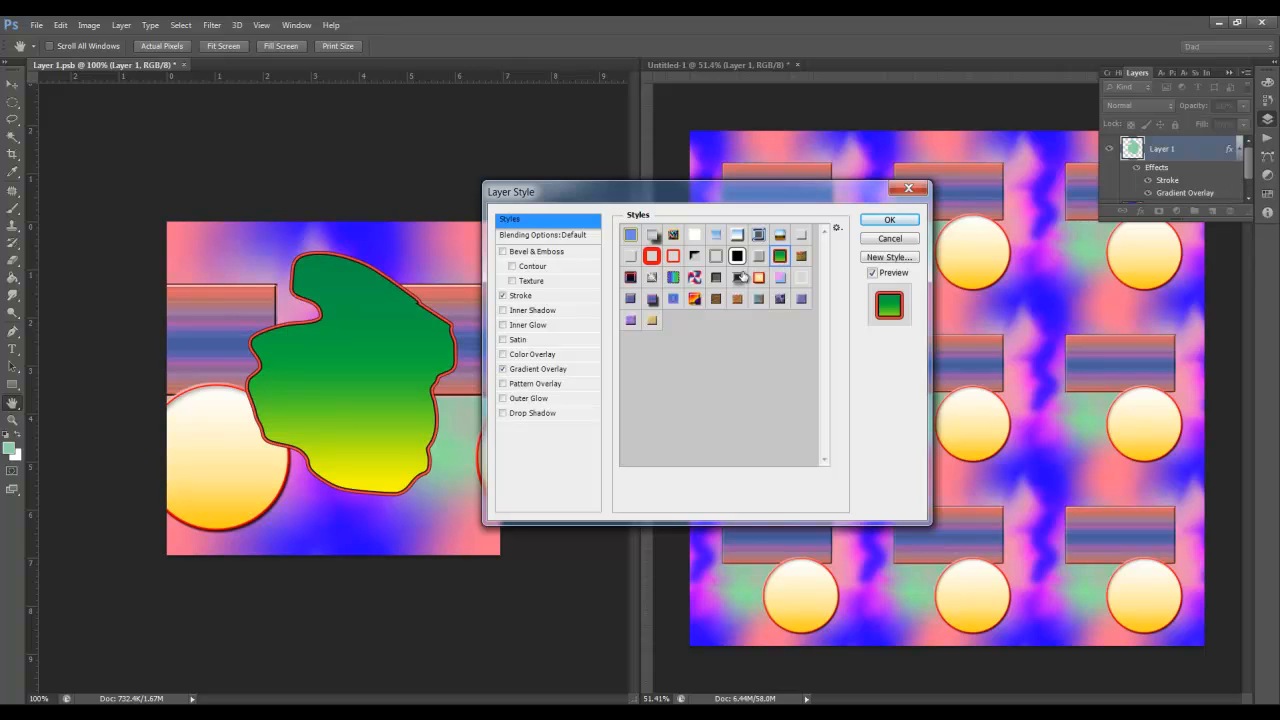
left_click(529, 413)
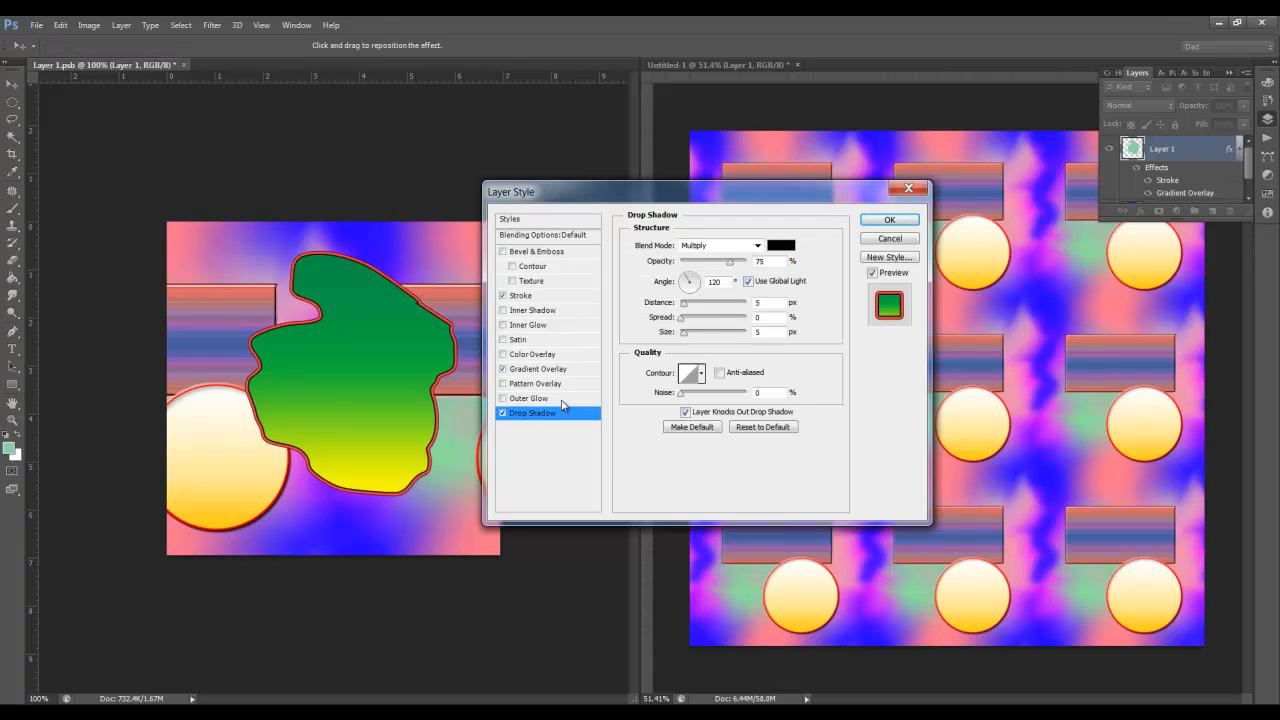
key("Return")
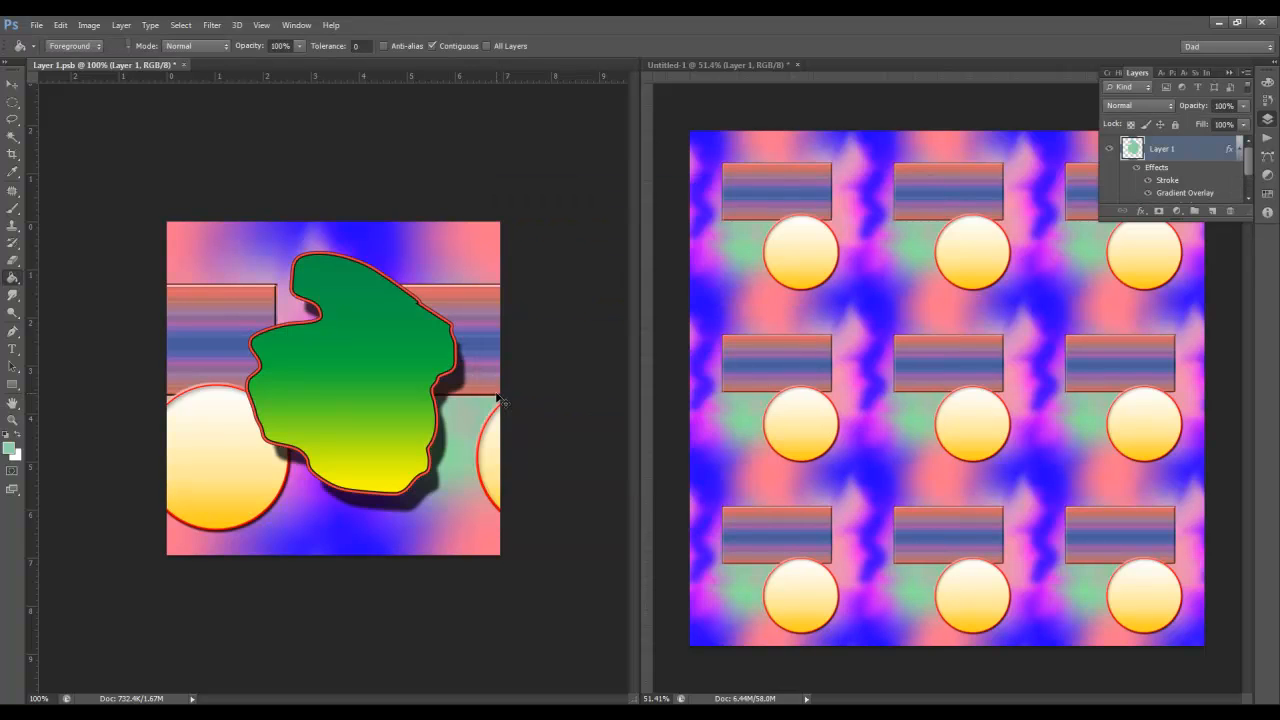
key("ctrl+s")
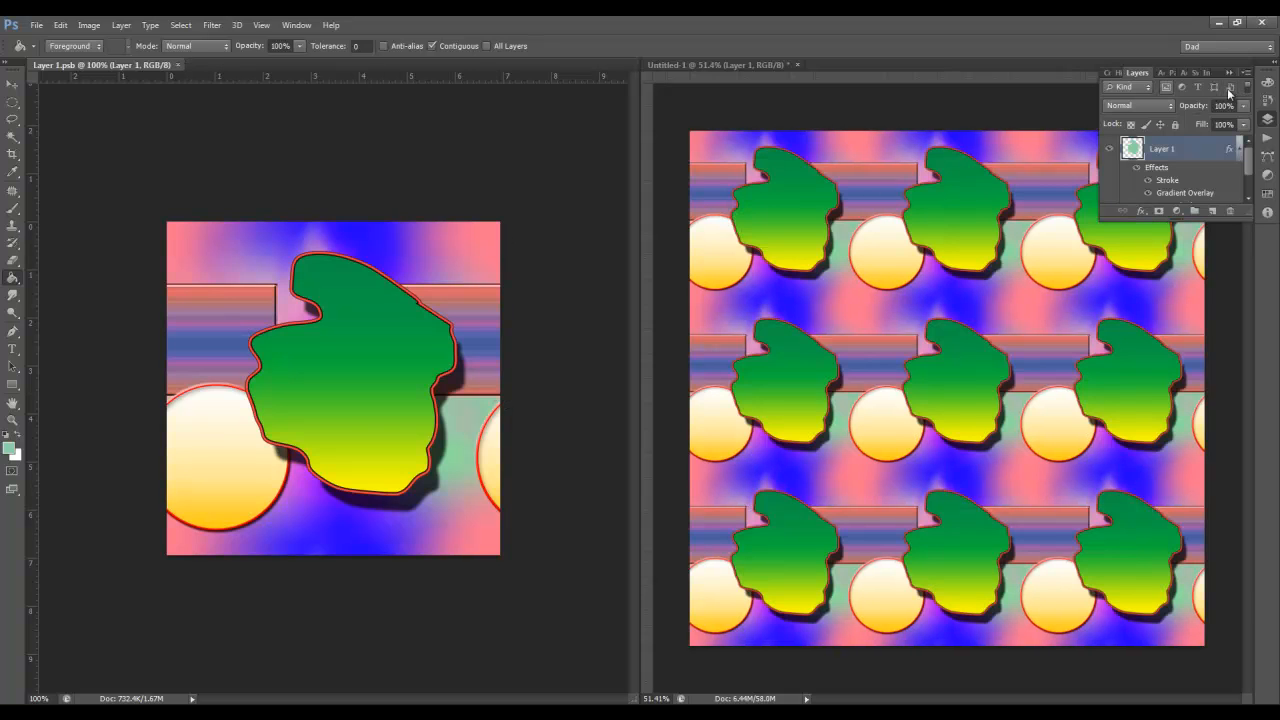
- Define the finished tile as a pattern by running the Make Pattern action on the tiled preview document
left_click(1264, 136)
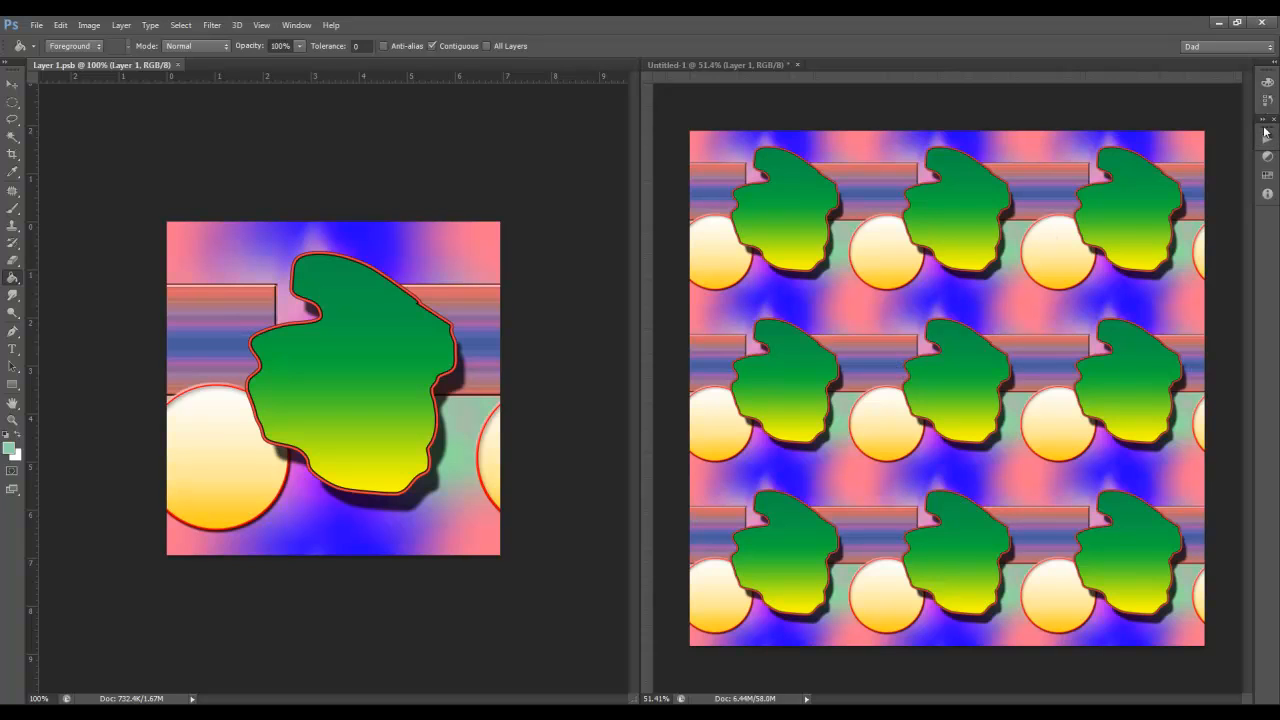
left_click_drag(1263, 119, 1265, 90)
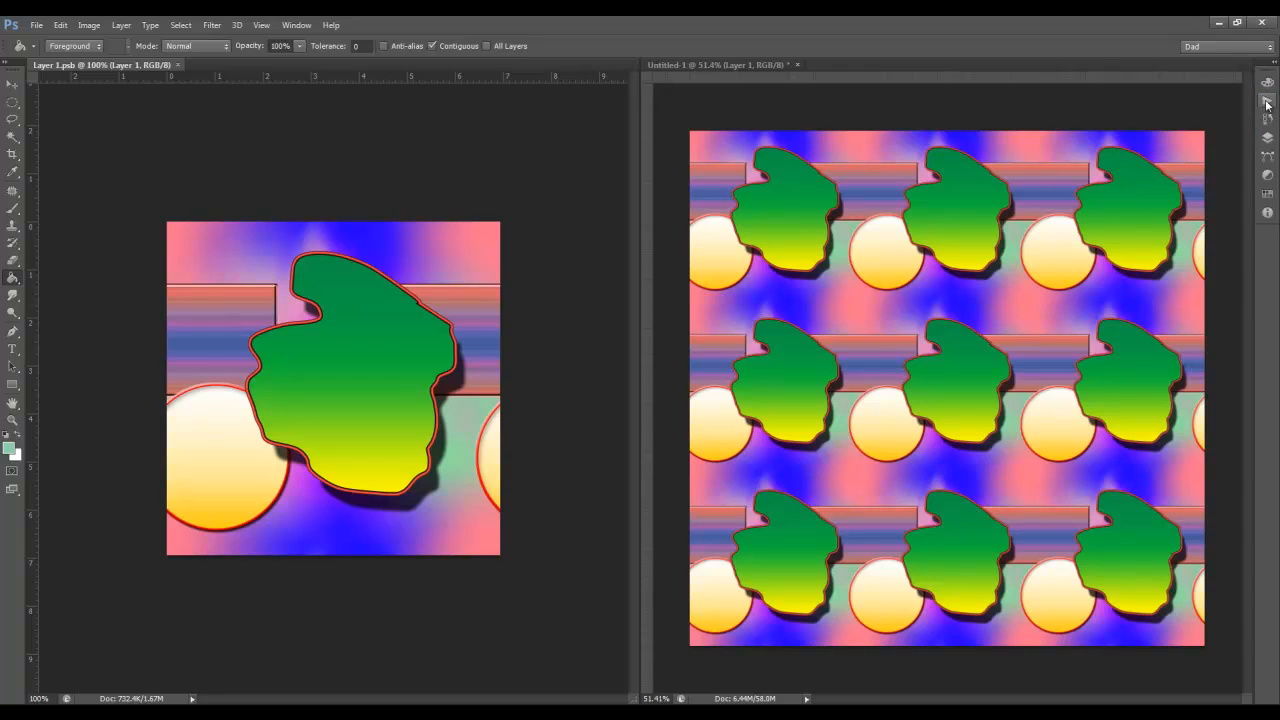
left_click(1267, 101)
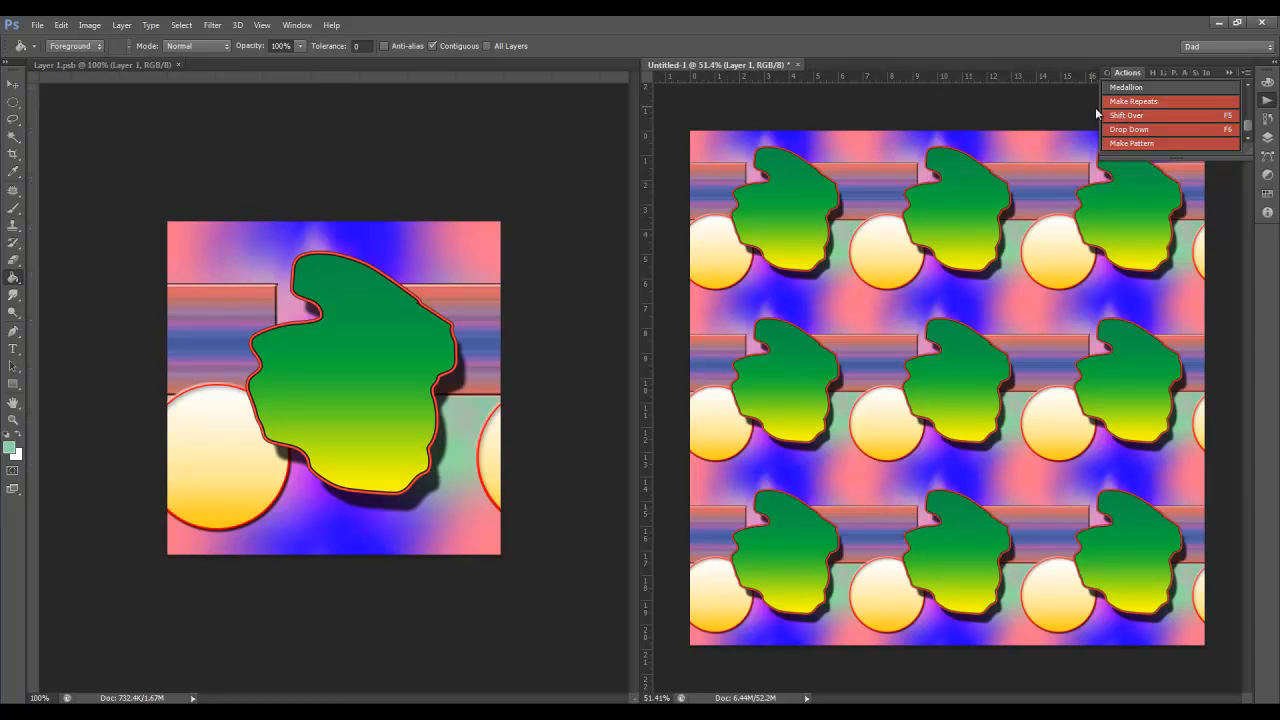
left_click(1154, 143)
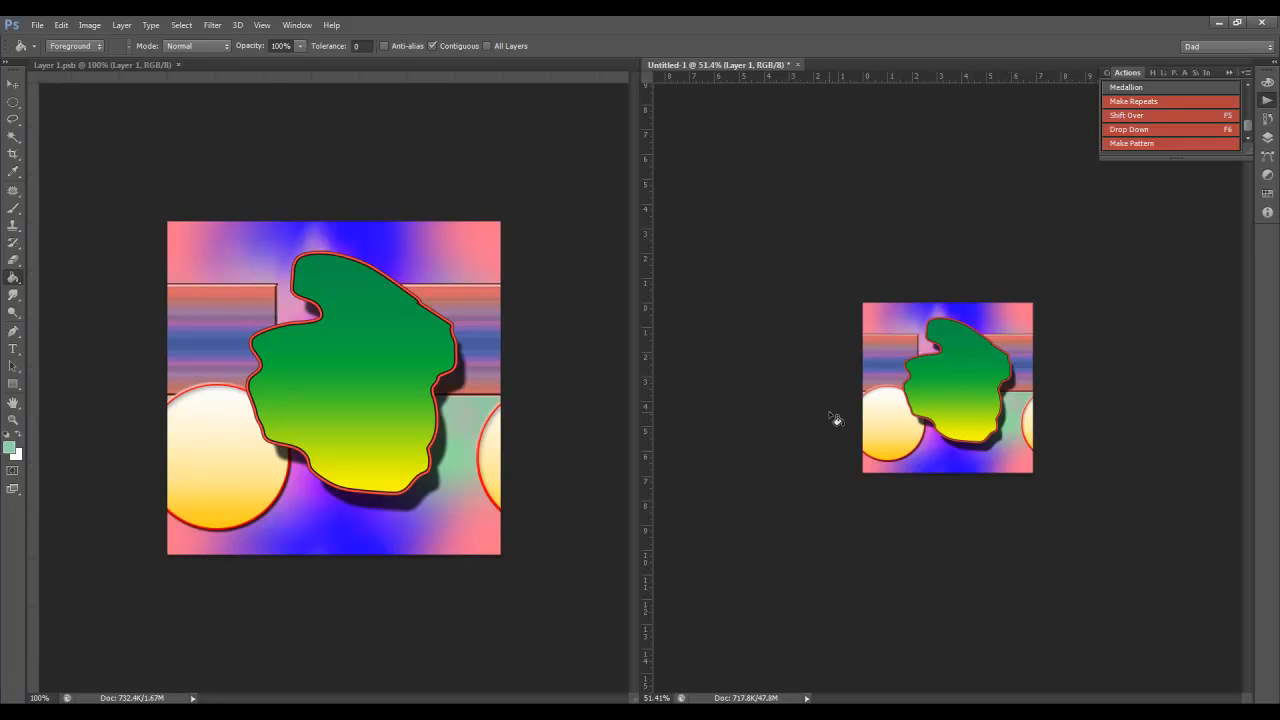
- Create a new blank document 2000 pixels wide and 2000 pixels high
key("ctrl+n")
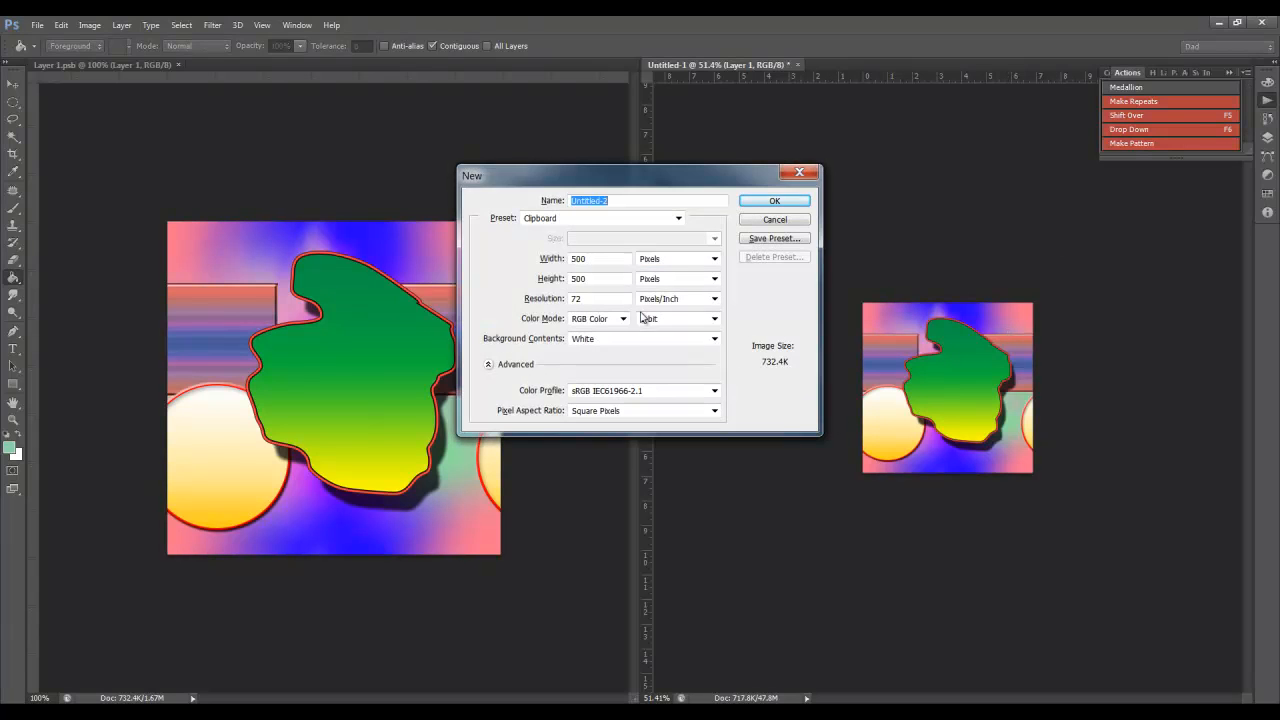
key("Tab")
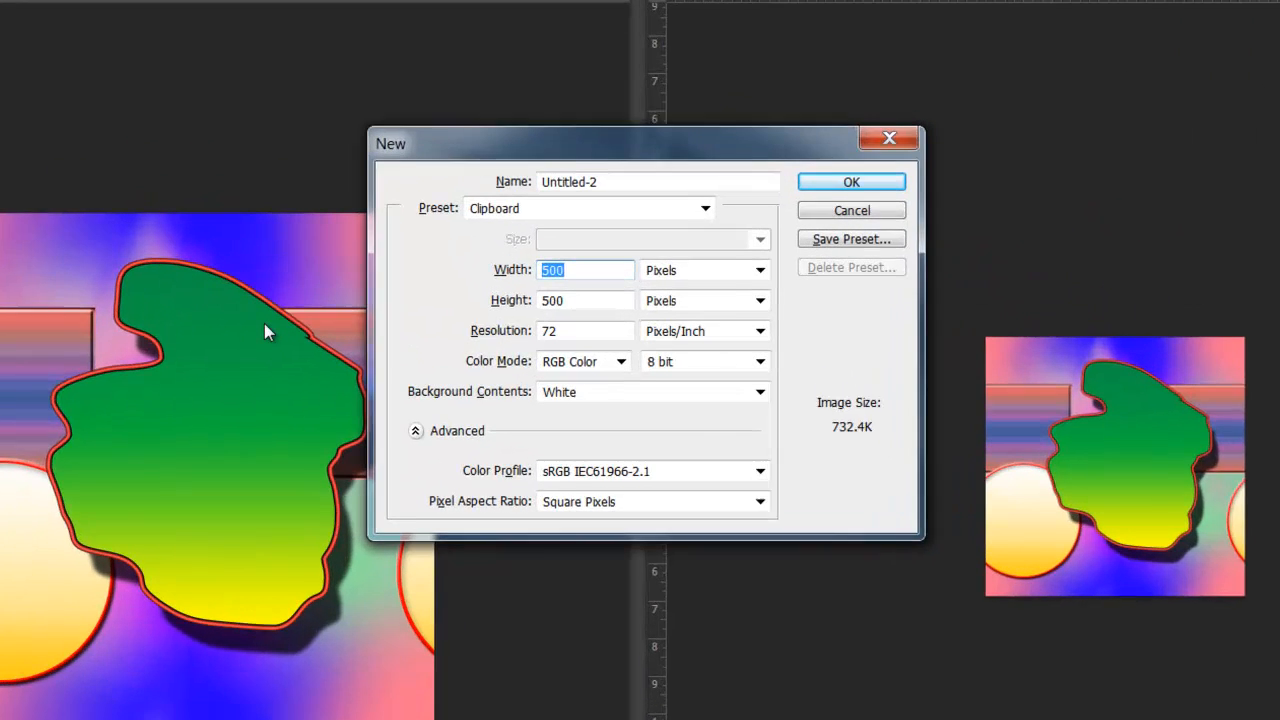
type("2000")
key("Tab")
key("Tab")
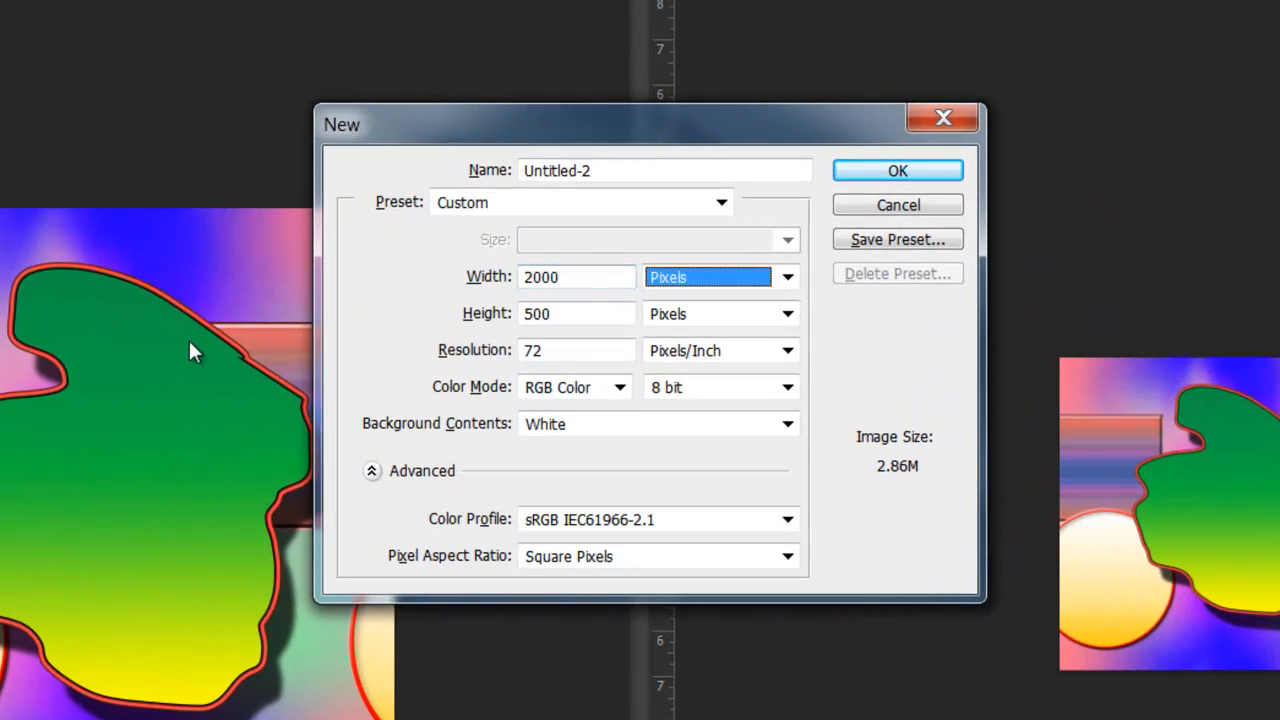
type("2000")
key("Return")
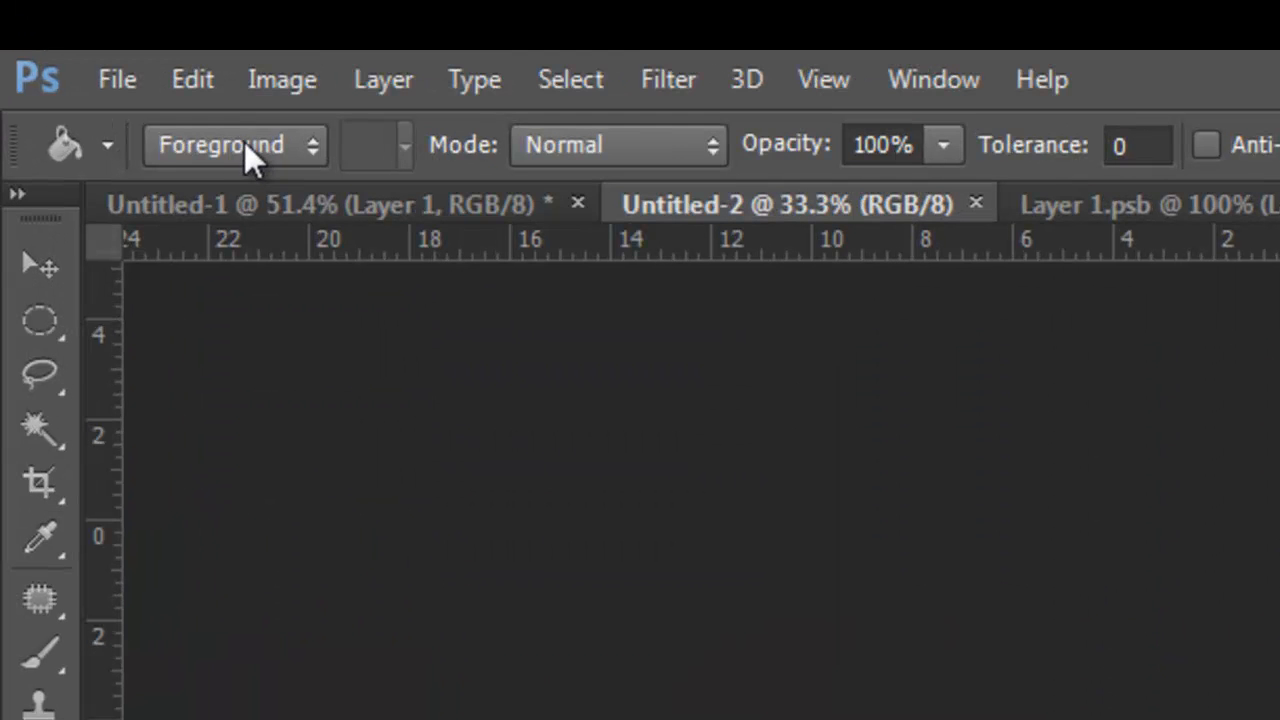
- Fill the blank canvas with the newly defined green-shape tile pattern using the Paint Bucket in Pattern mode
left_click(136, 88)
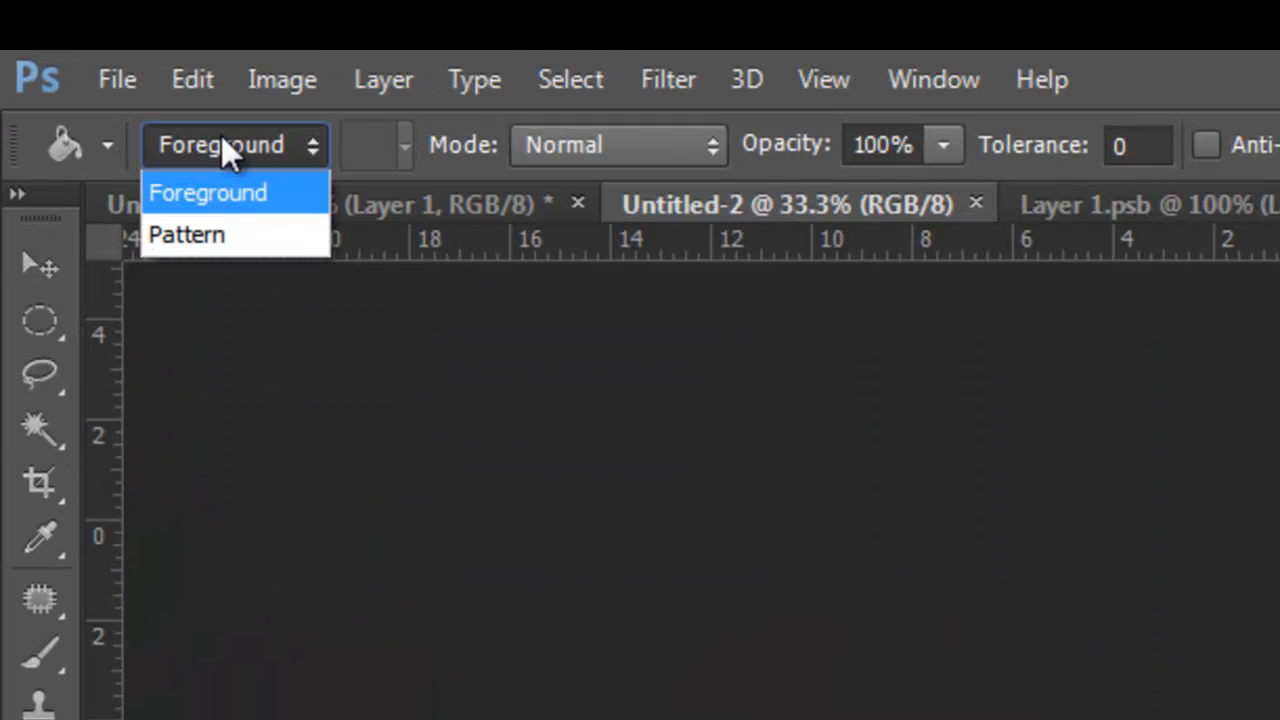
left_click(190, 232)
left_click(401, 146)
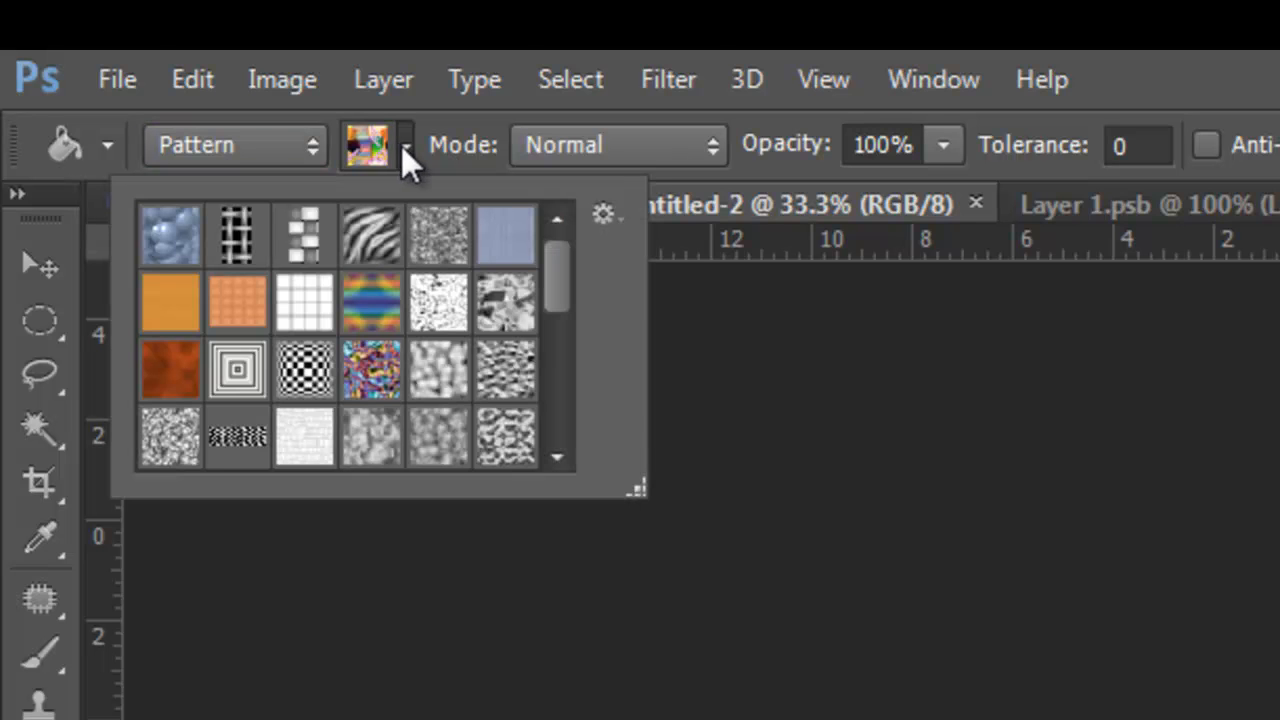
left_click_drag(557, 290, 594, 416)
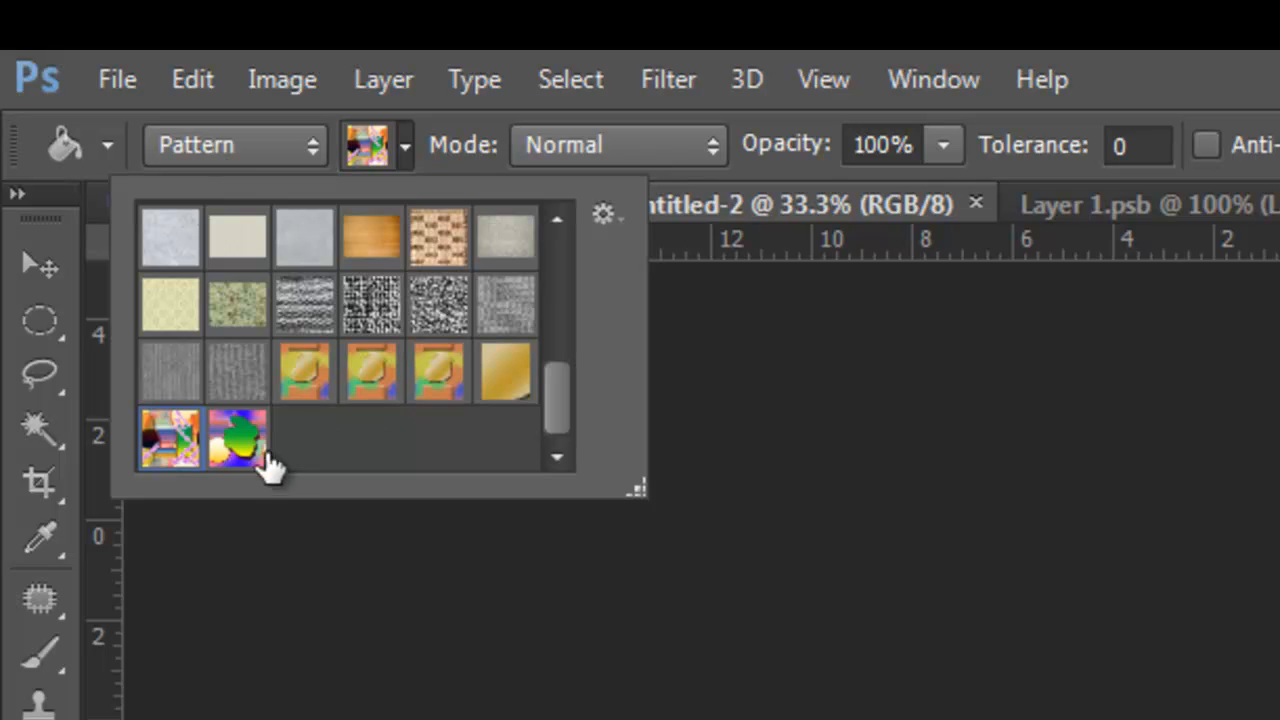
left_click(238, 448)
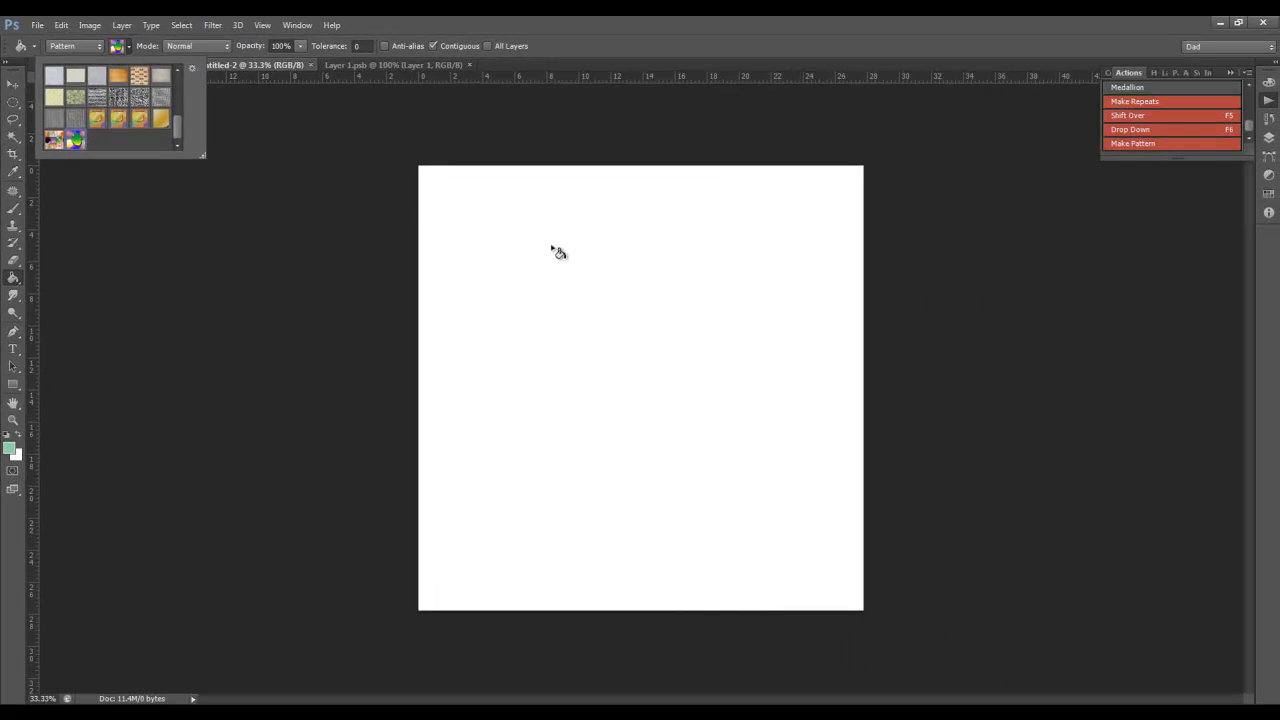
left_click(604, 239)
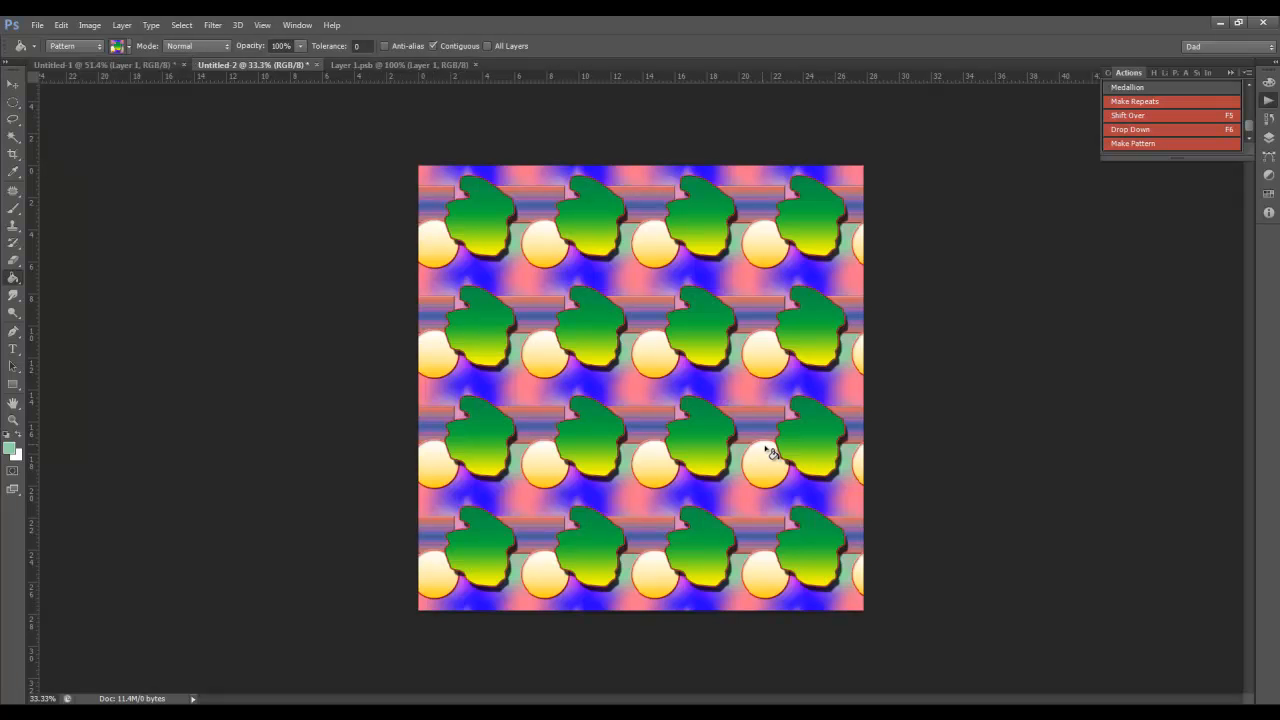
mouse_move(674, 327)
left_mouse_down()
mouse_move(738, 330)
mouse_move(693, 332)
left_mouse_up()
left_click_drag(679, 331, 394, 196)
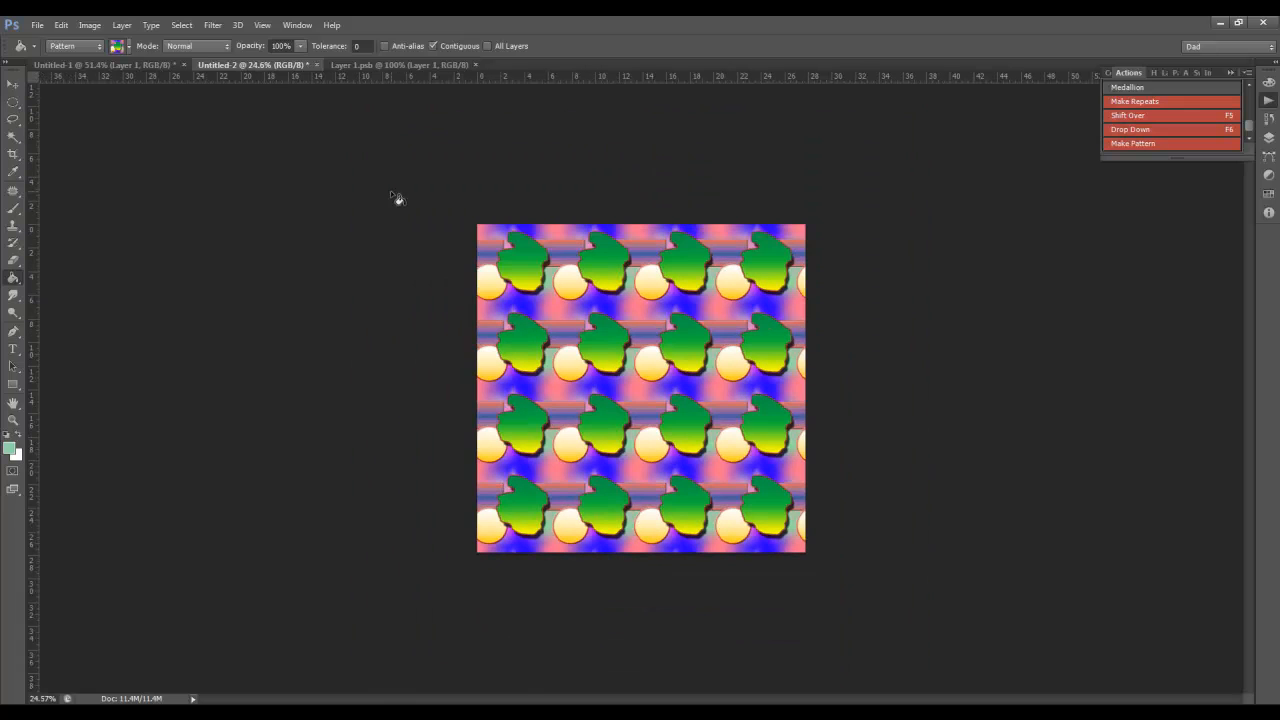